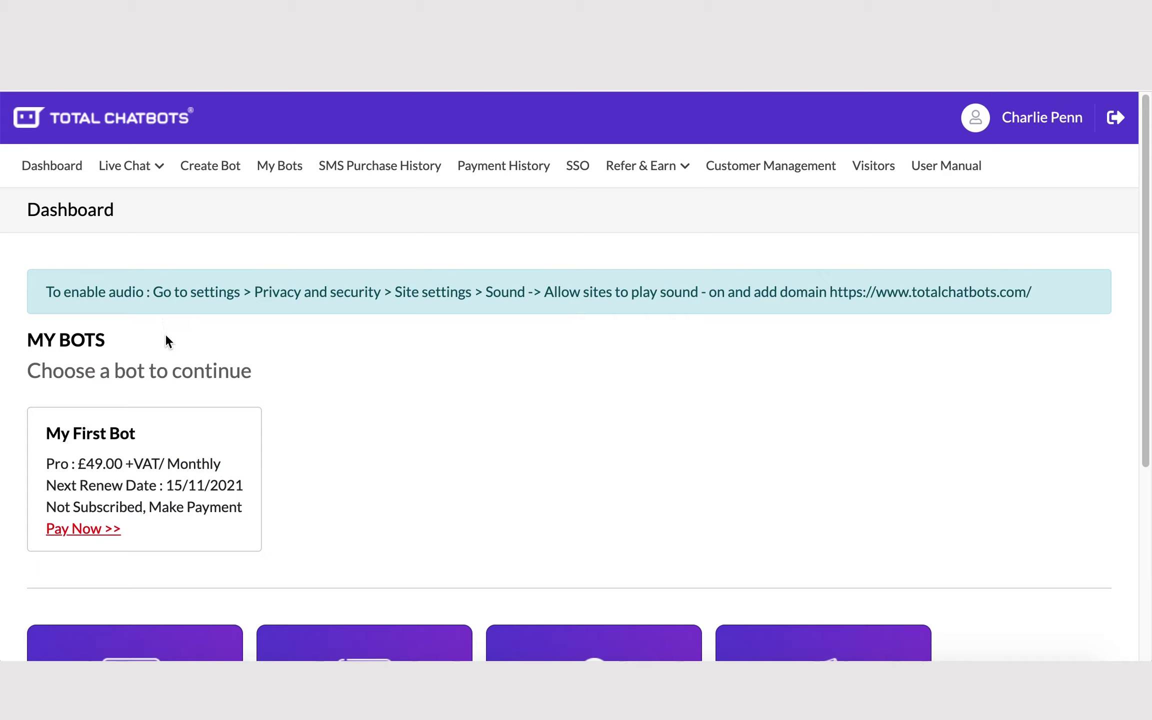
Step: Open the My First Bot card from My Bots on the Dashboard
click(86, 436)
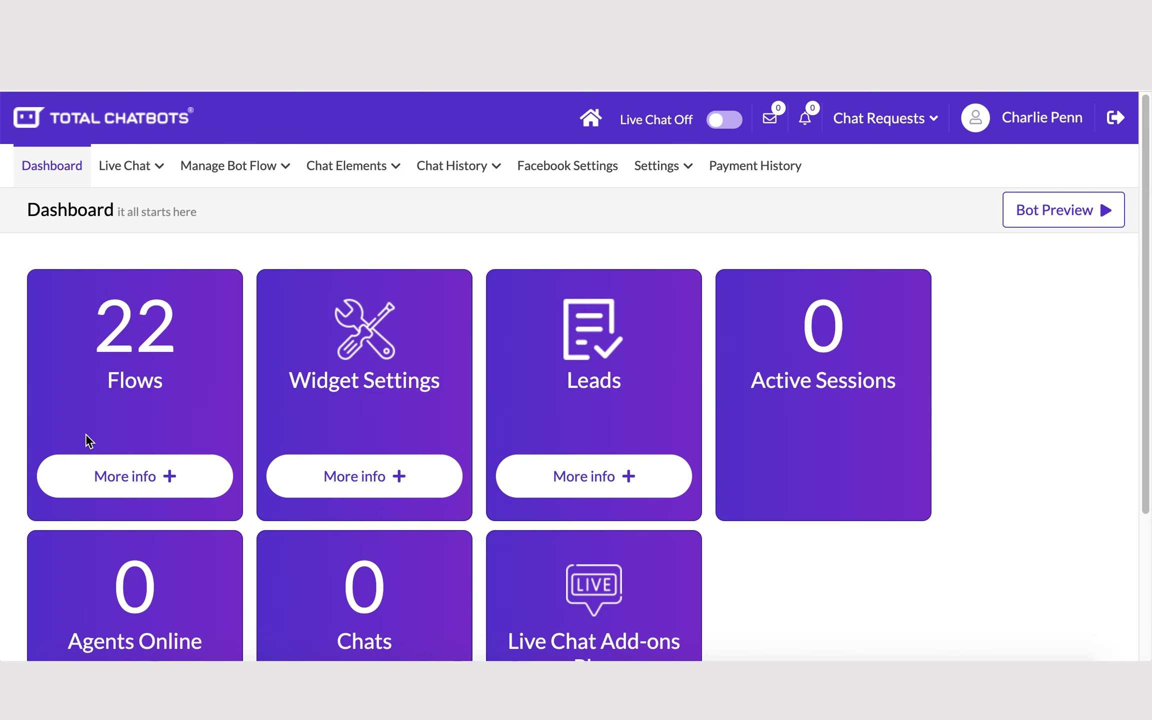
click(222, 173)
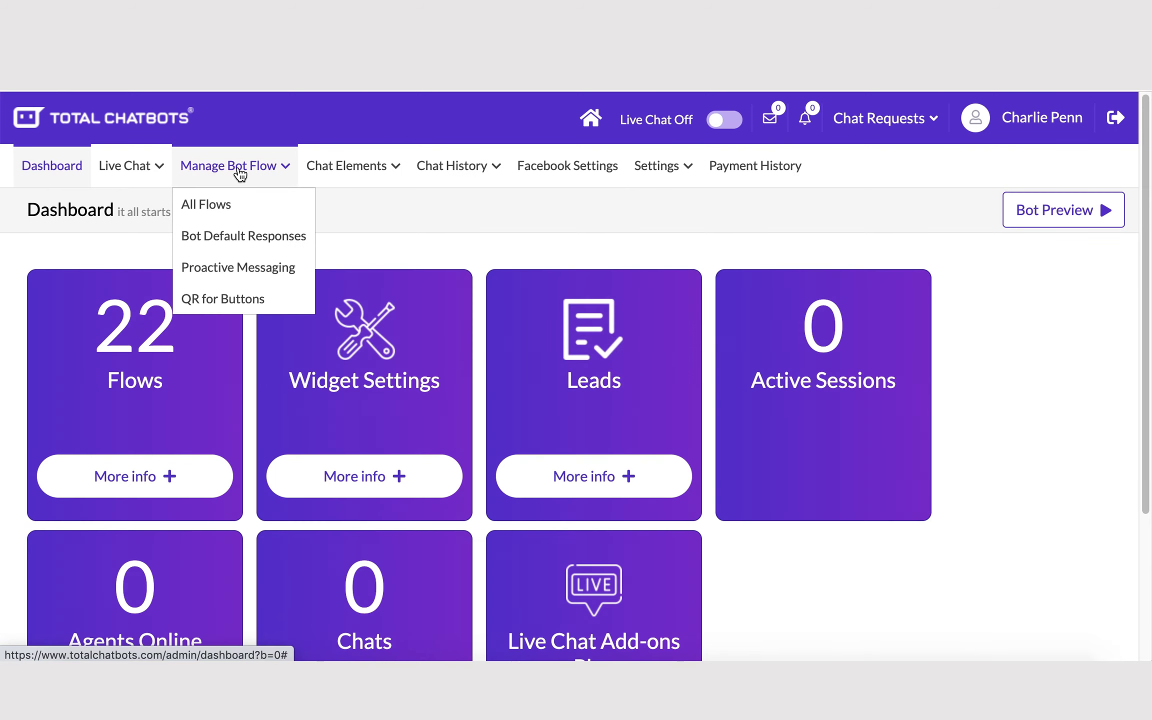
click(235, 244)
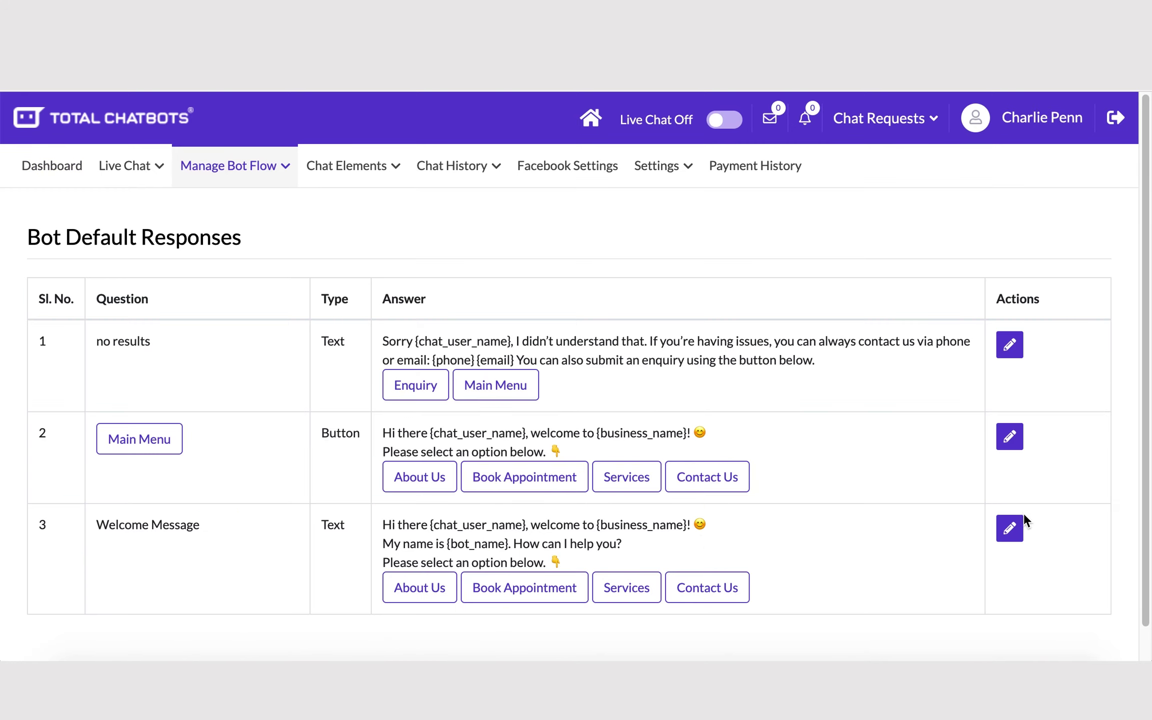
click(1015, 529)
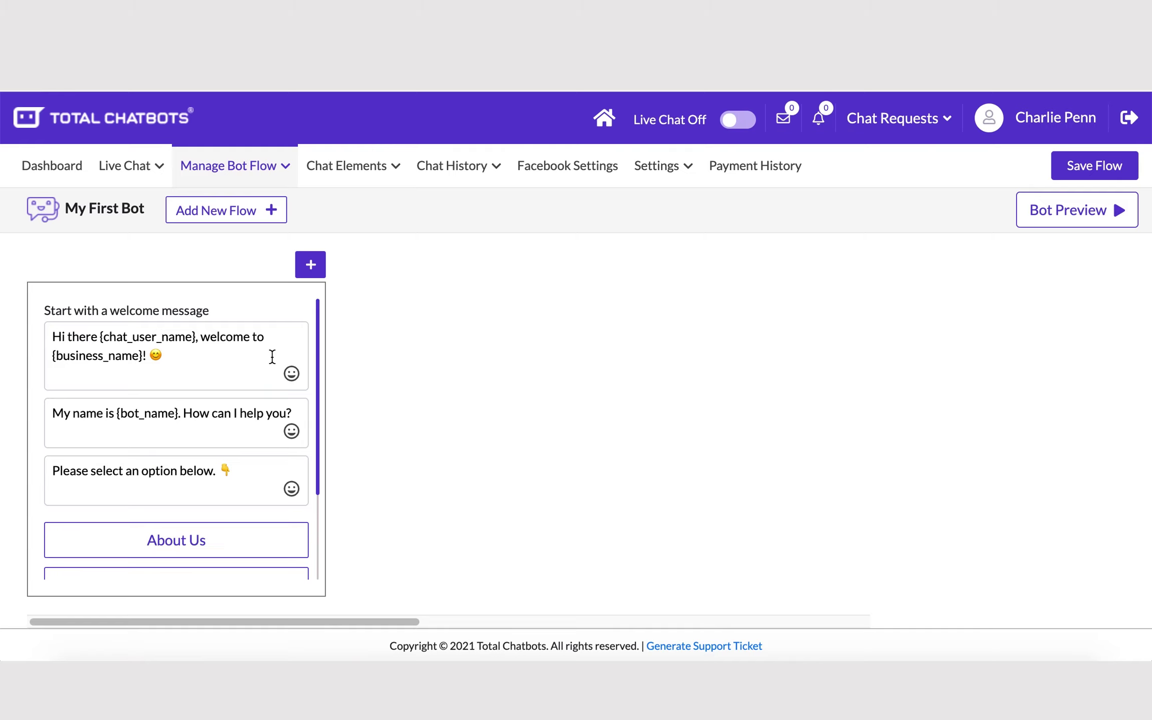
click(310, 264)
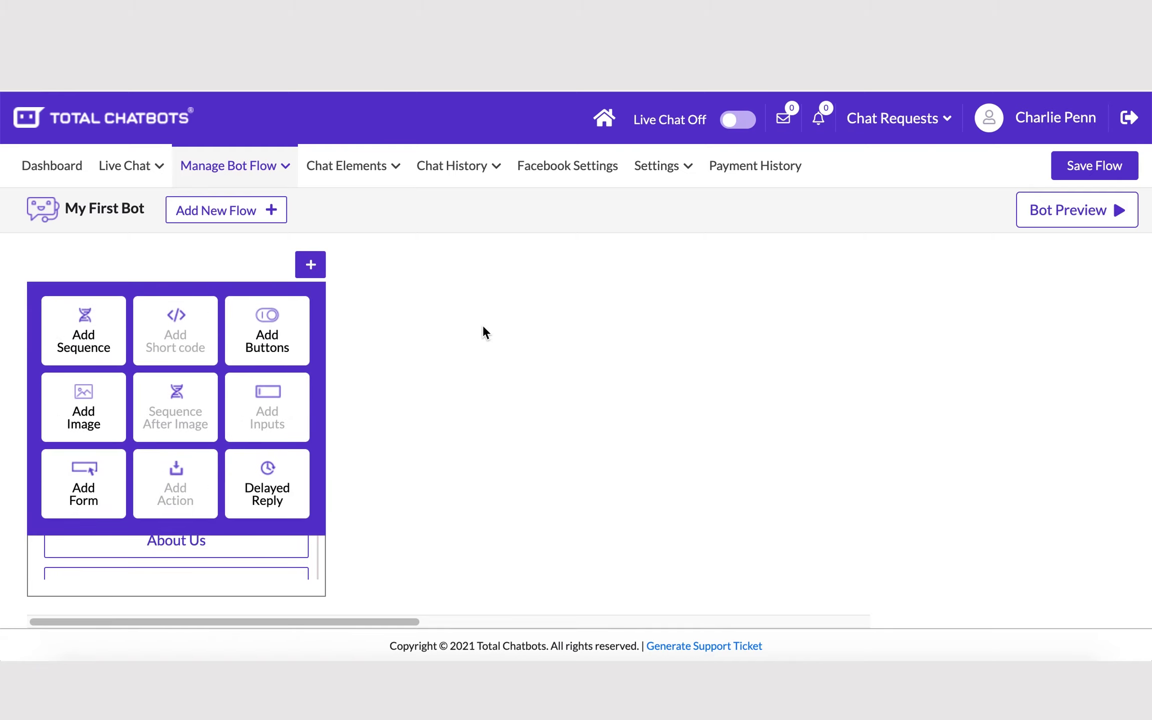
click(602, 122)
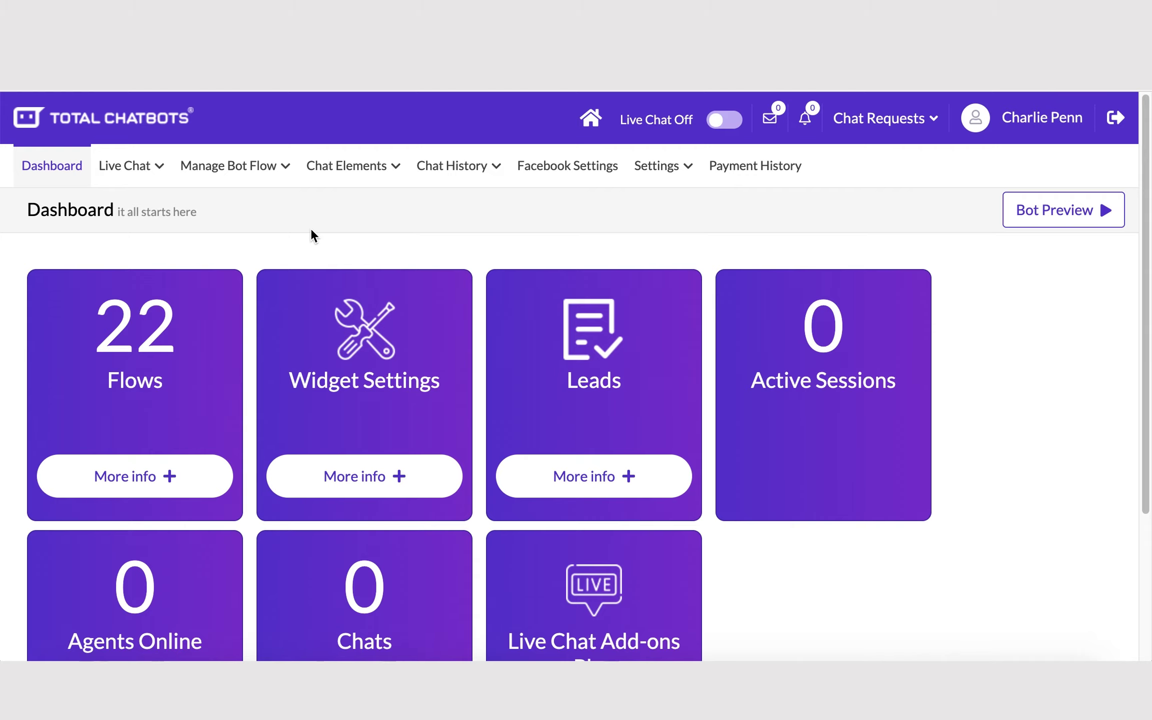
Step: Replace the bot_name expandable field value Wendy with 'Franks bot' and update it
mouse_move(358, 183)
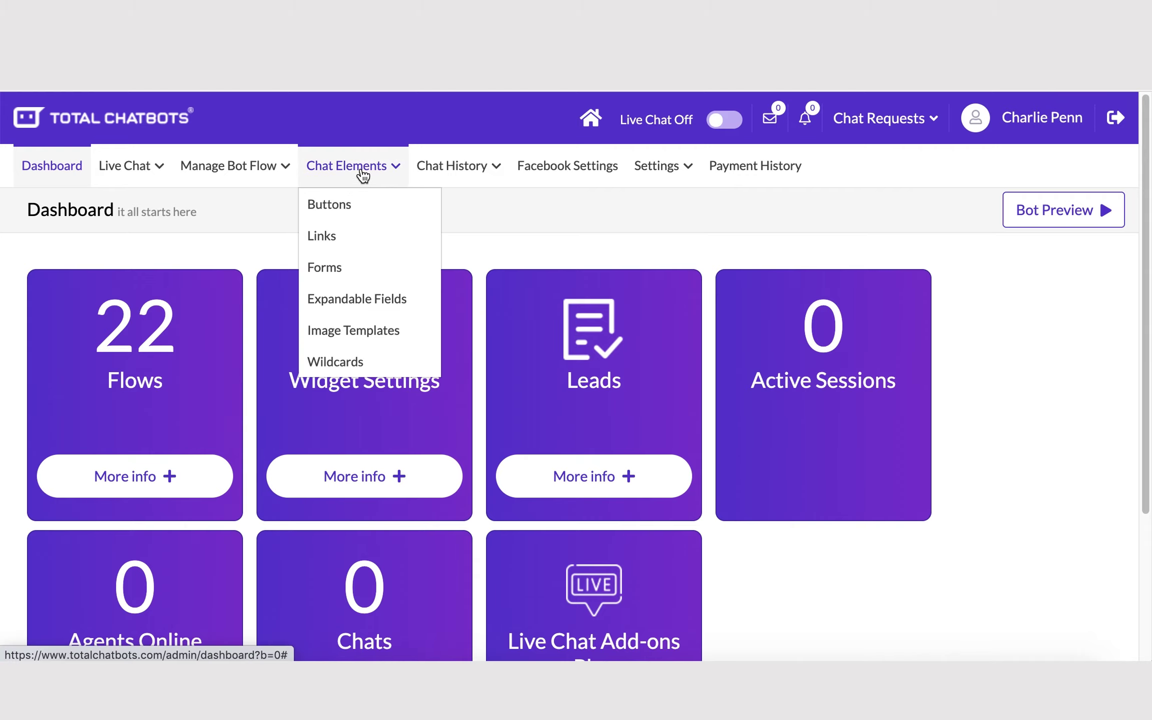
click(359, 303)
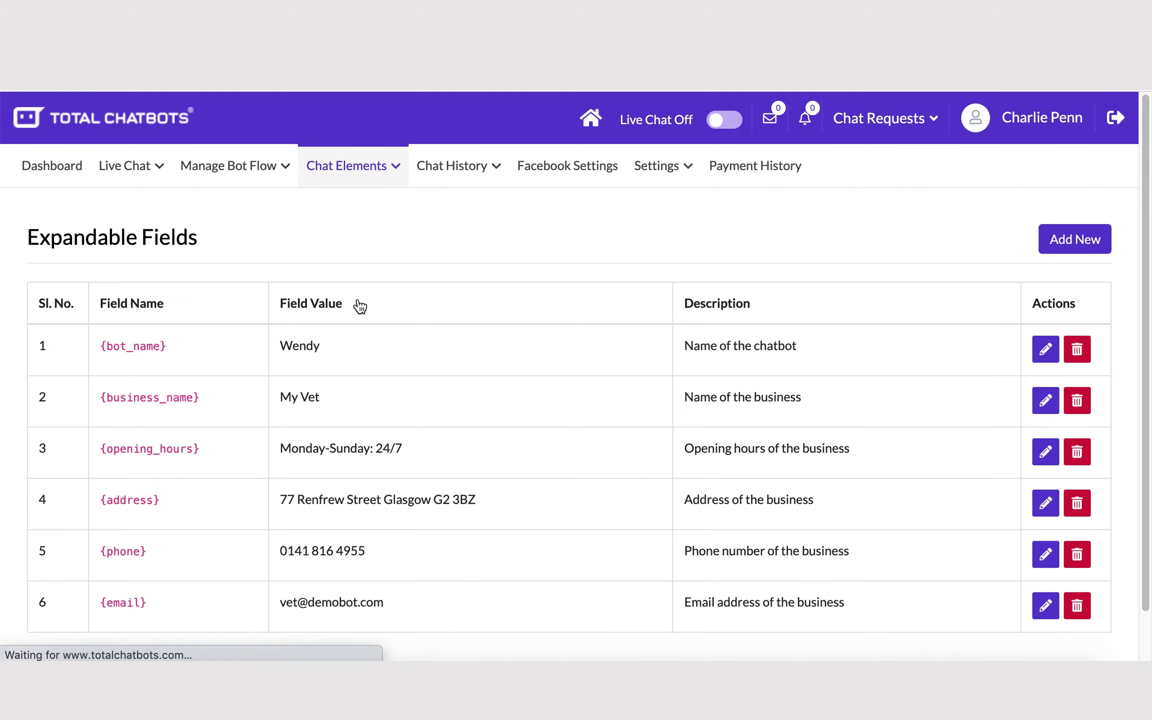
click(1044, 350)
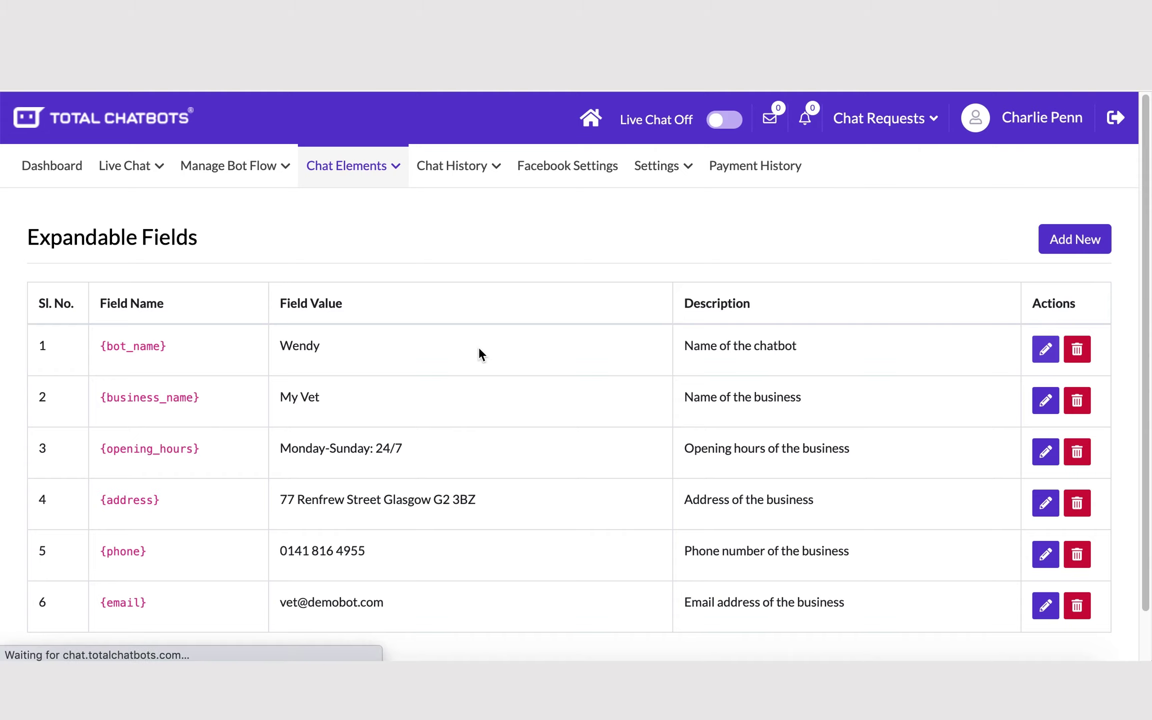
click(110, 388)
drag(110, 388, 5, 391)
text(Fra)
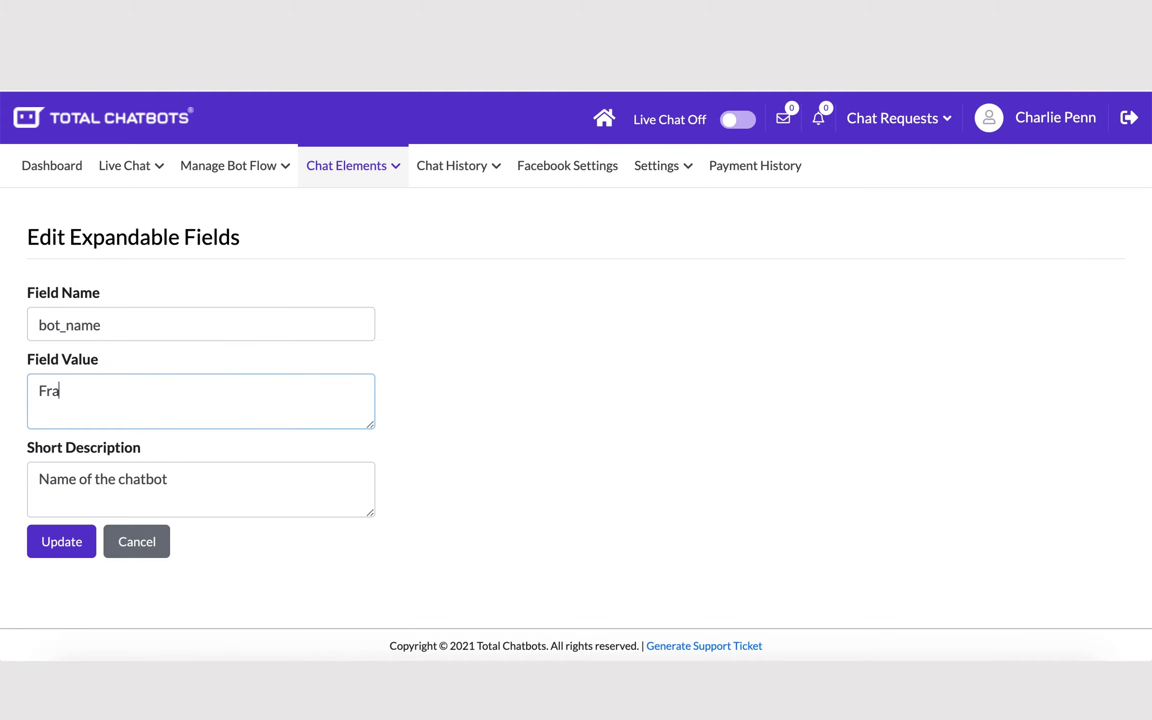
text(nks bot)
click(53, 549)
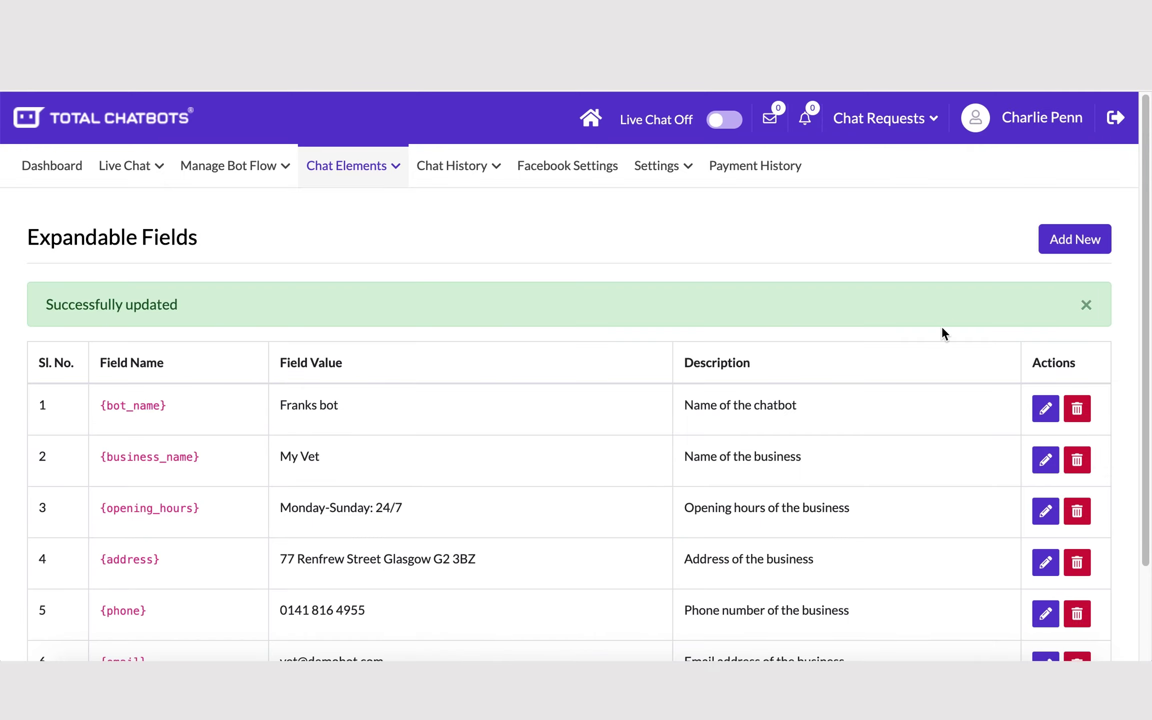
click(1068, 240)
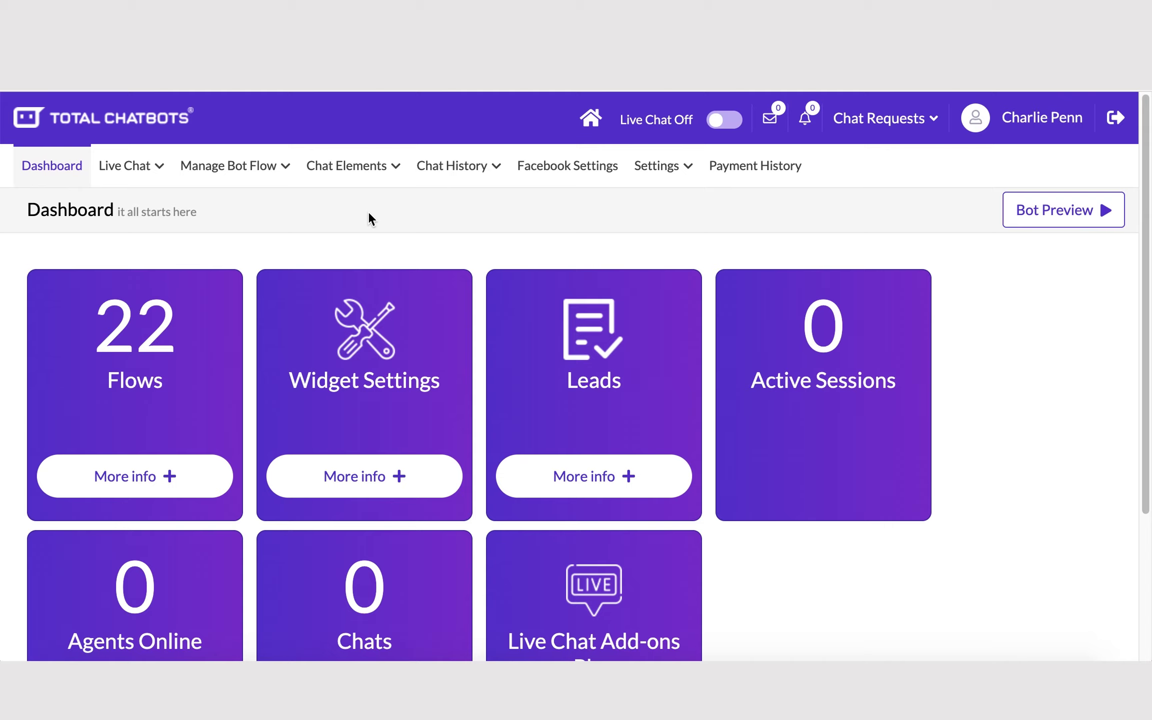
Step: Enter a notification e-mail address on the Enquiry form and submit it
mouse_move(342, 184)
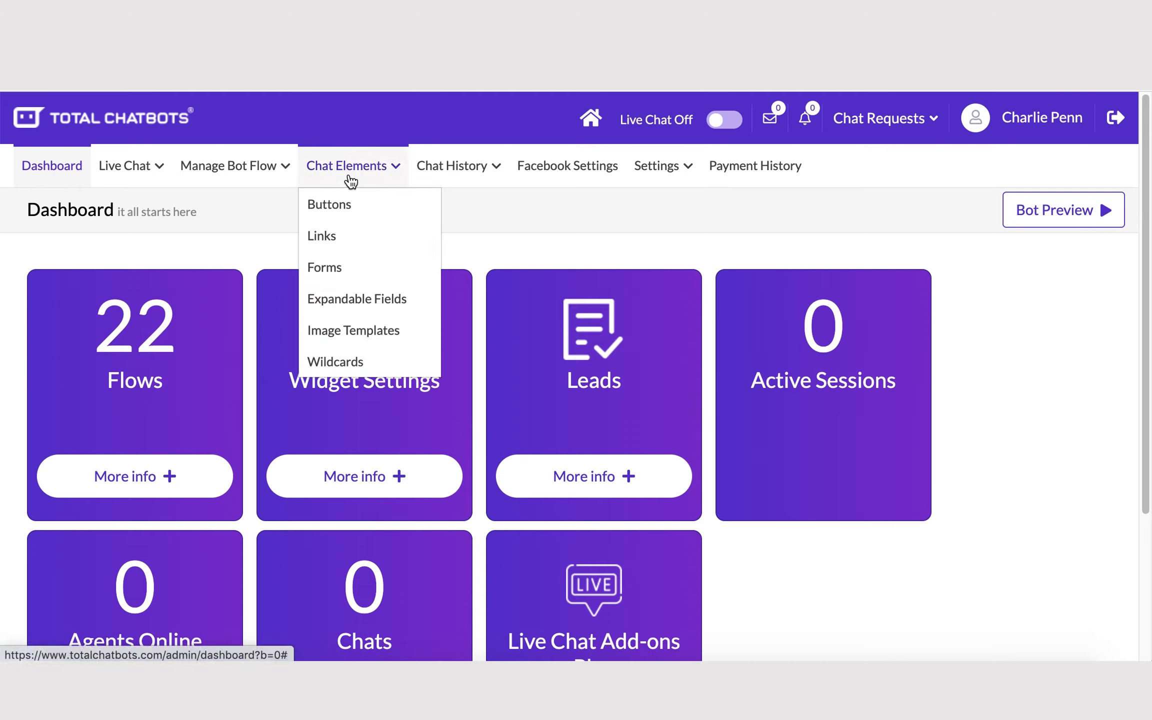
click(329, 274)
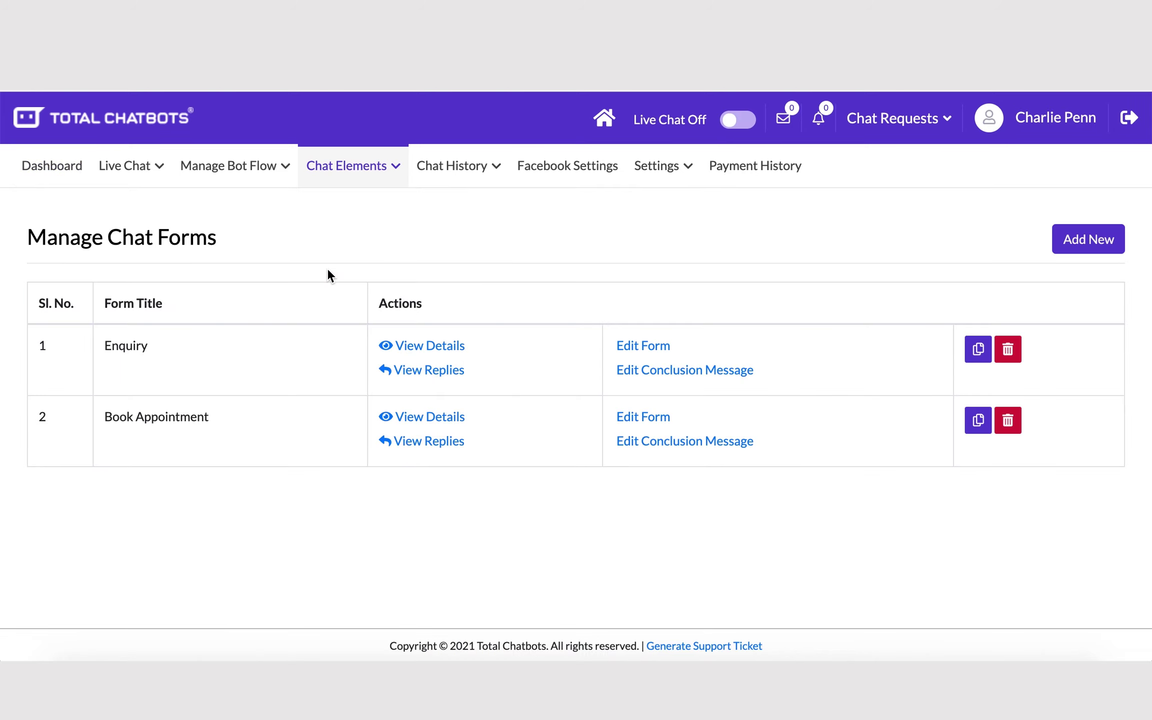
click(650, 347)
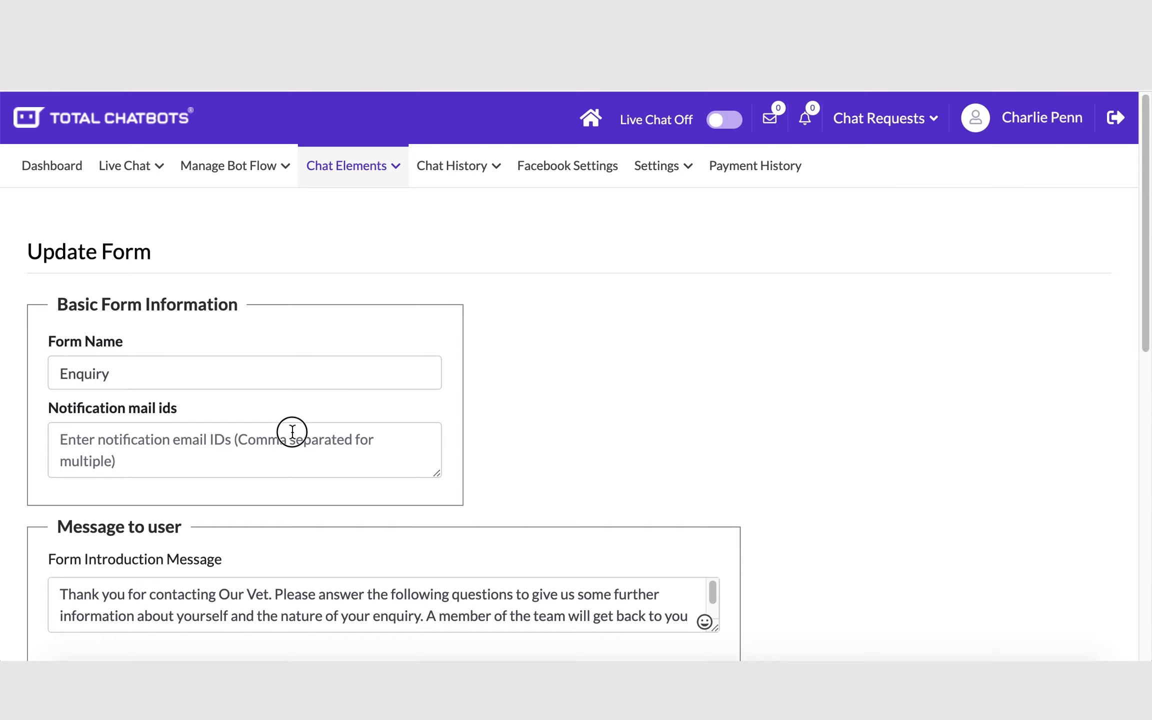
click(292, 431)
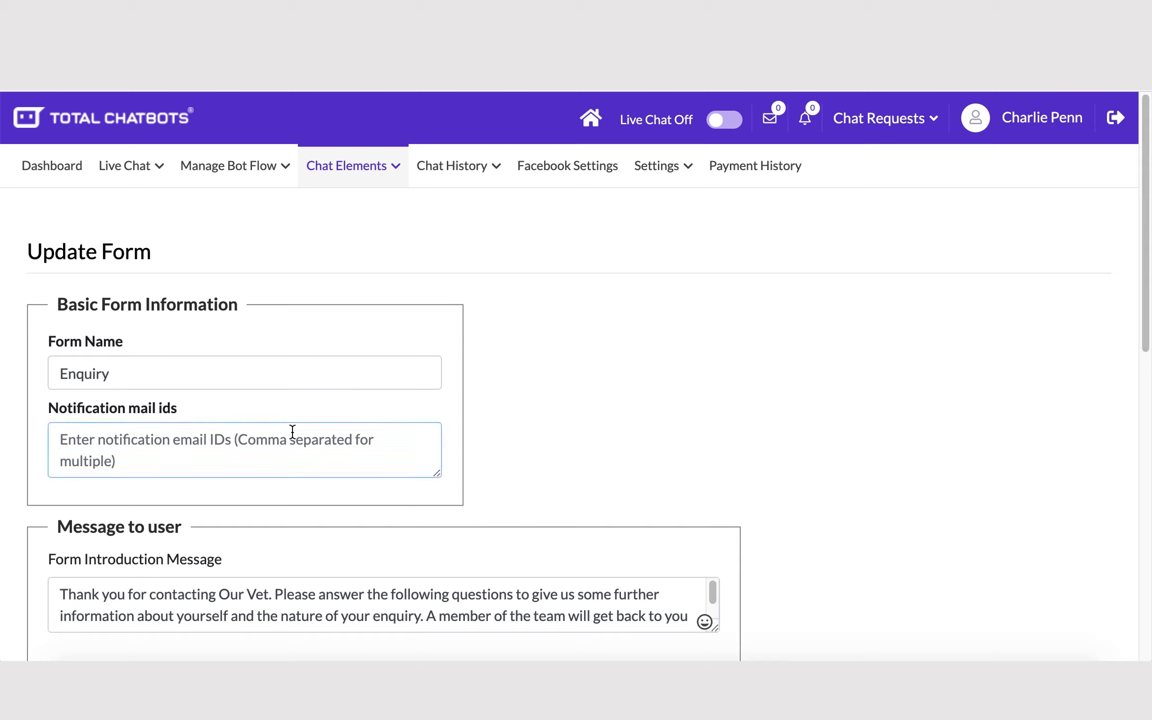
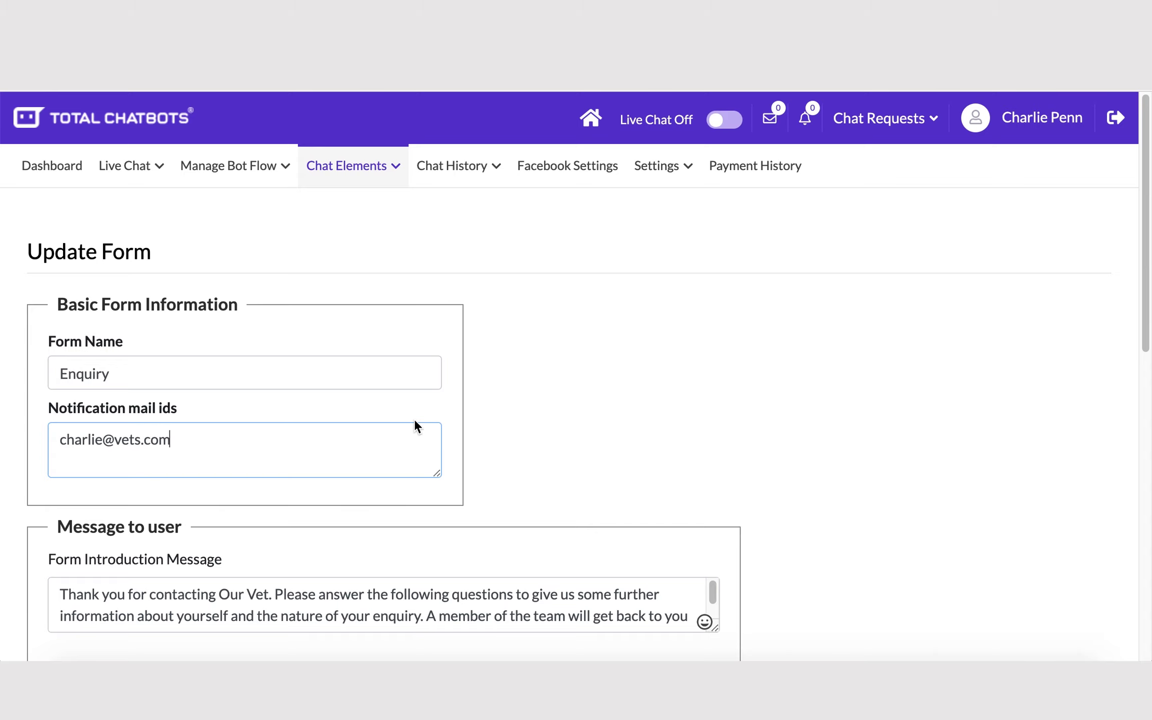
scroll(410, 452, down, 10)
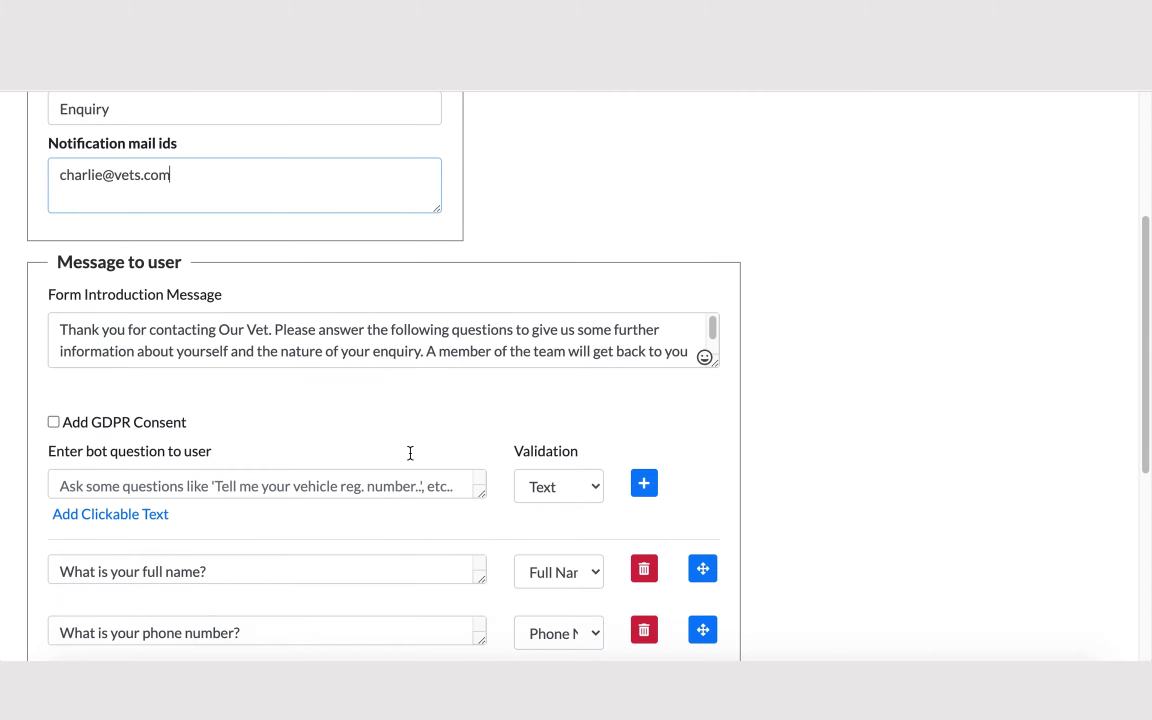
click(627, 578)
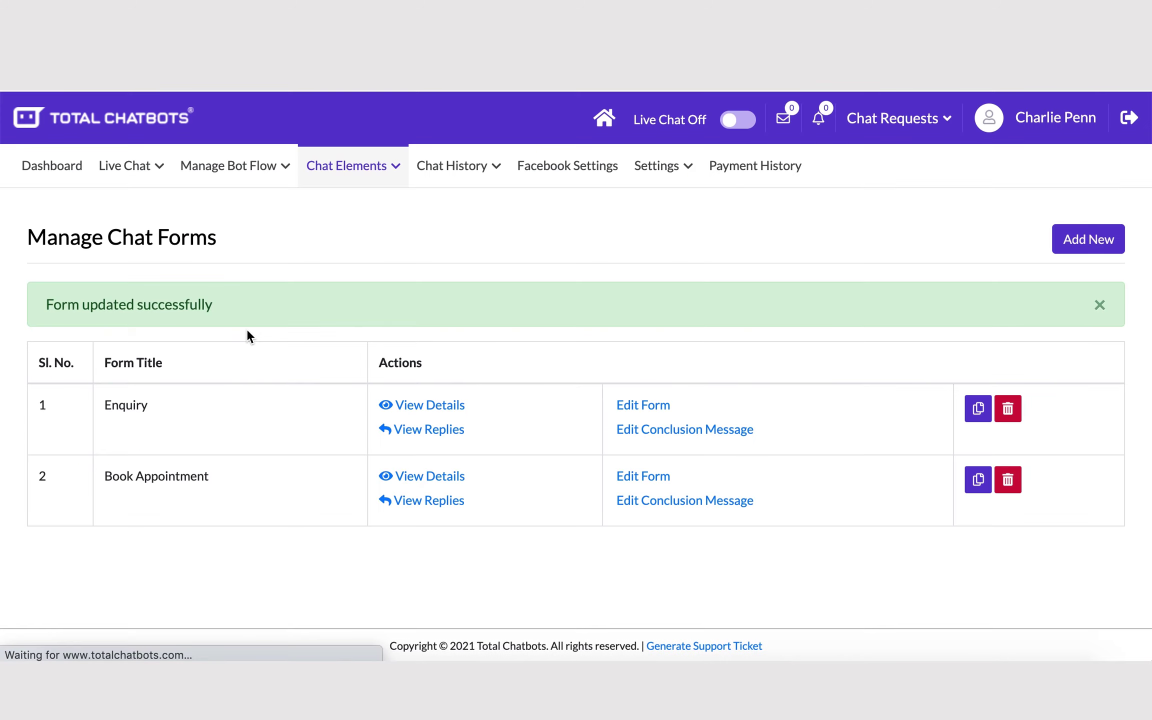
Step: Append a comma and a second e-mail address to General Notification Emails, then save
click(664, 184)
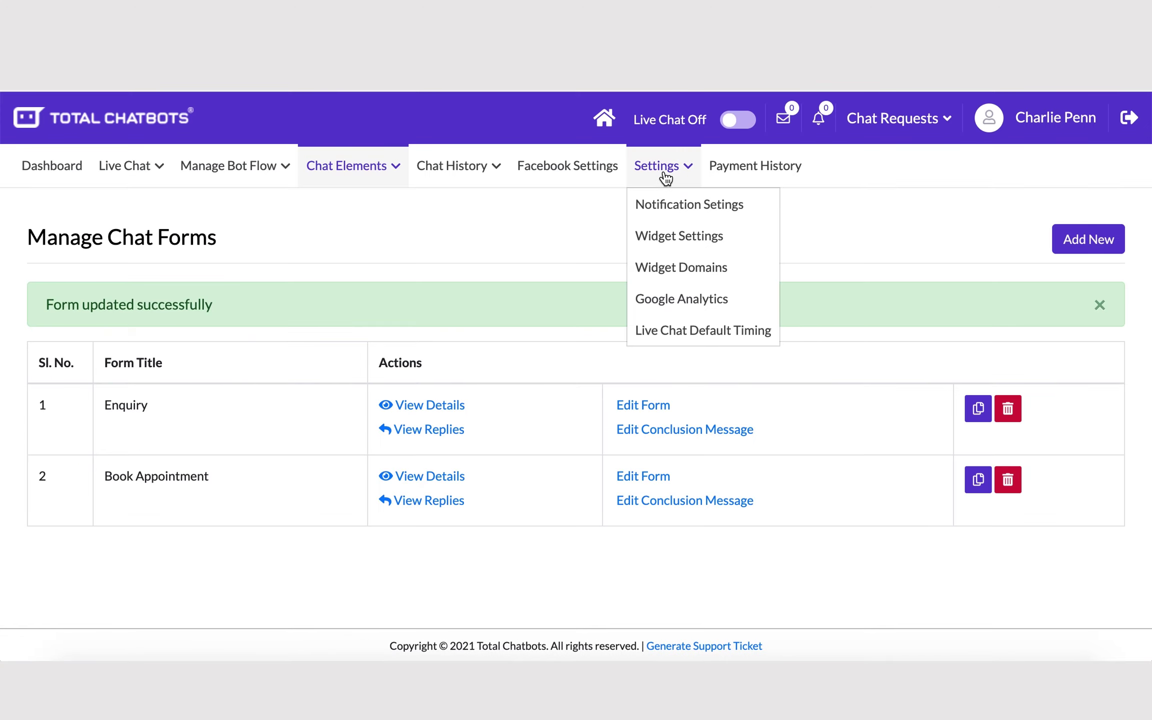
click(666, 206)
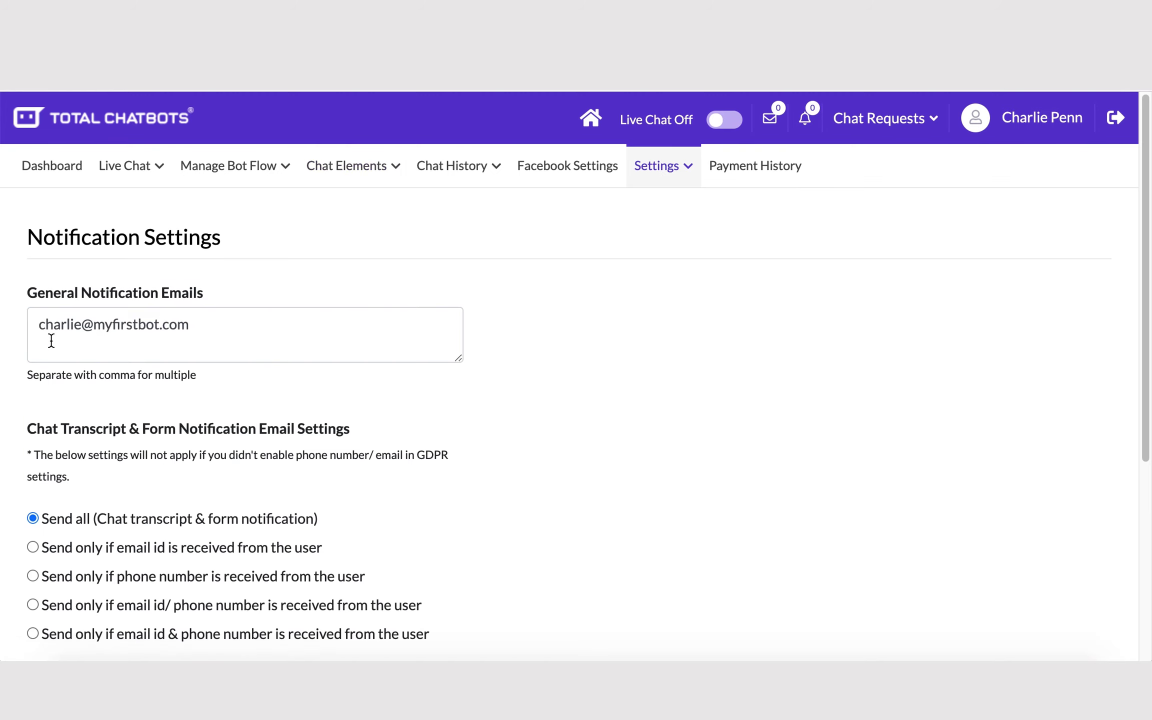
click(189, 327)
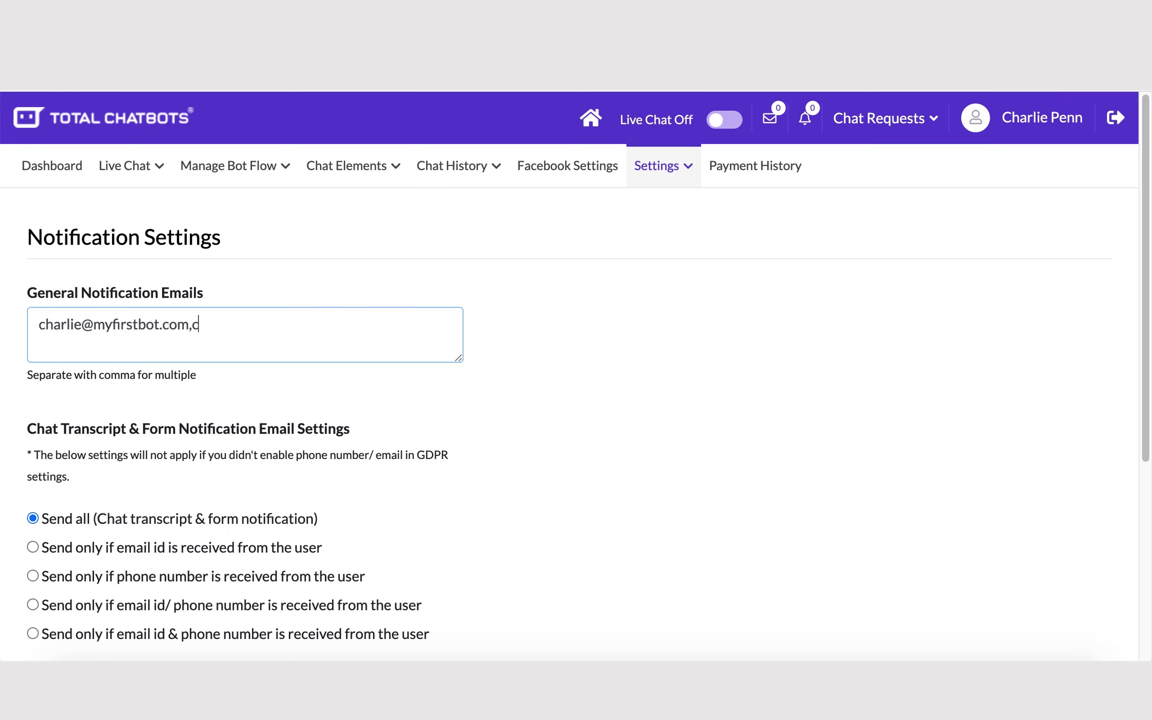
scroll(110, 467, down, 2)
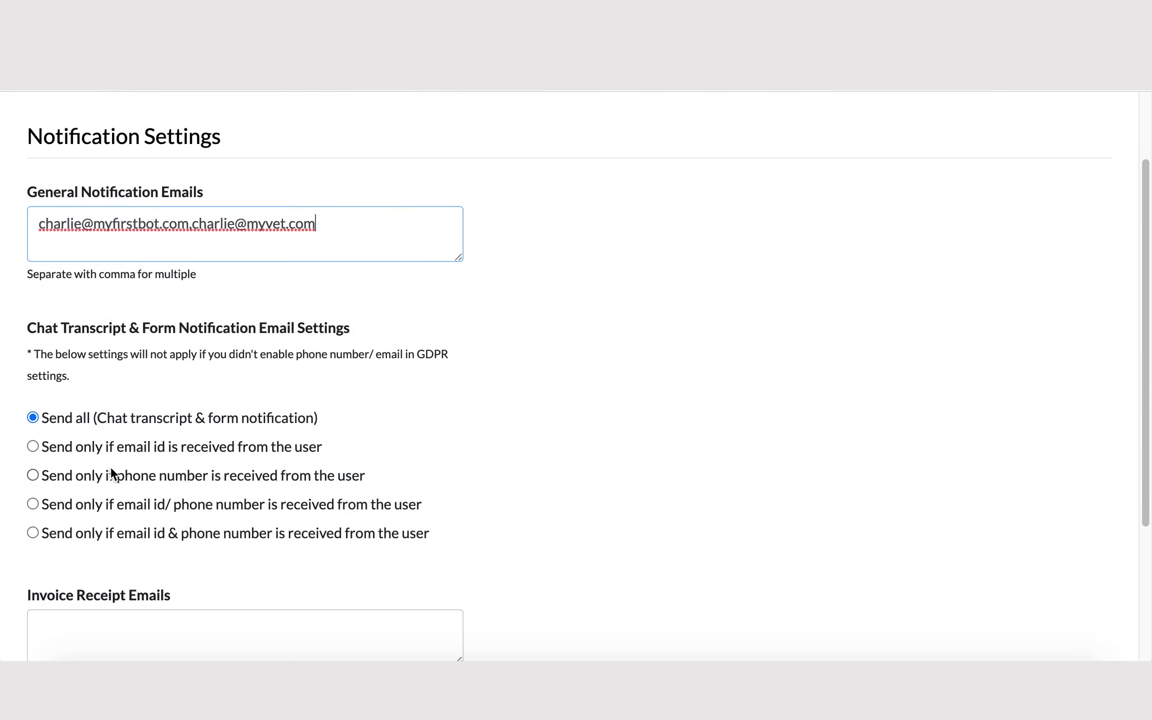
scroll(110, 456, down, 5)
click(63, 578)
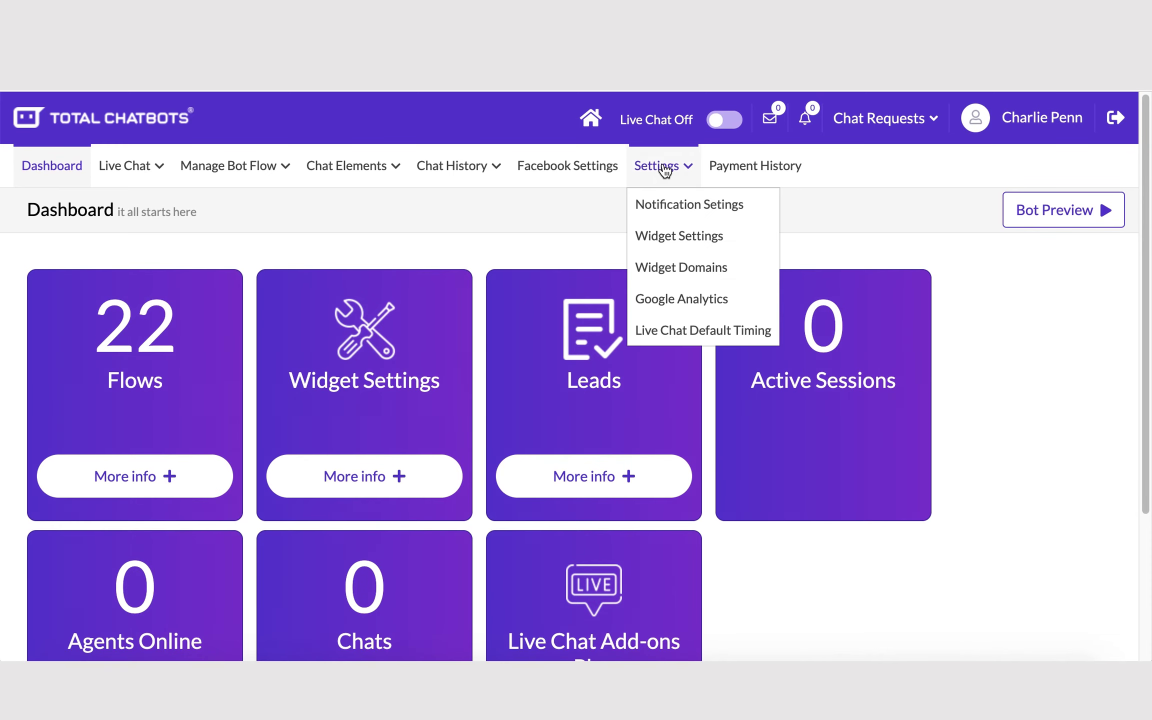
Step: Set the widget background colour to purple in Widget Settings
click(665, 238)
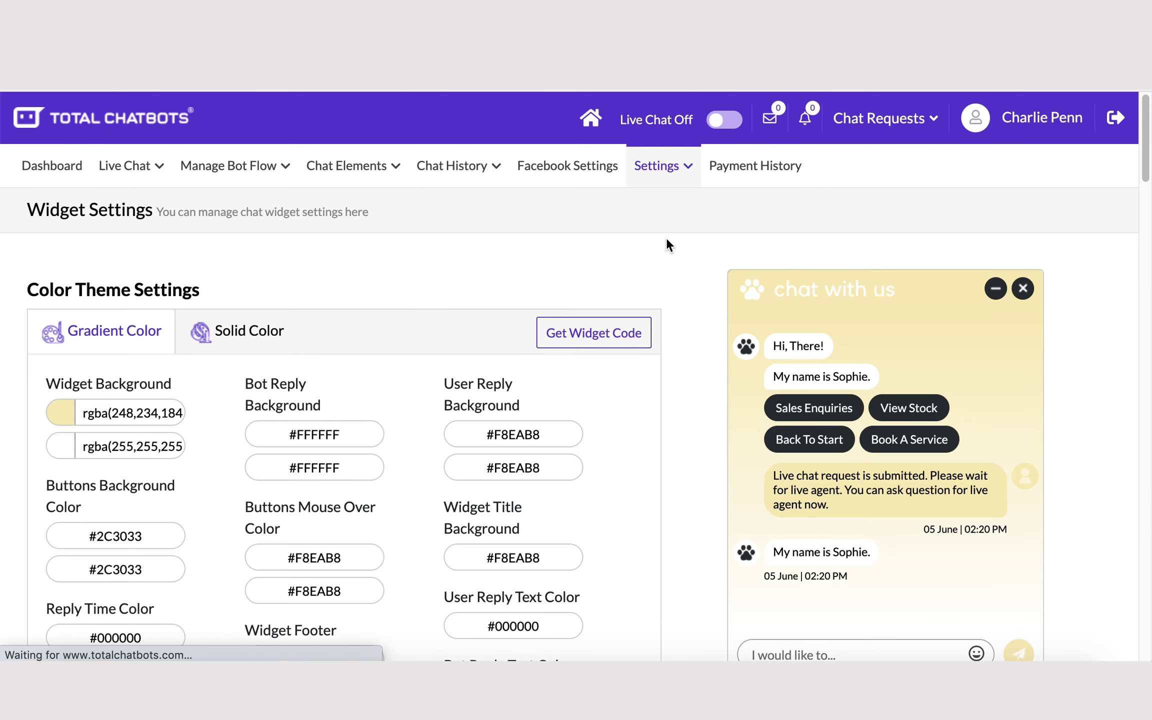
click(133, 424)
click(94, 493)
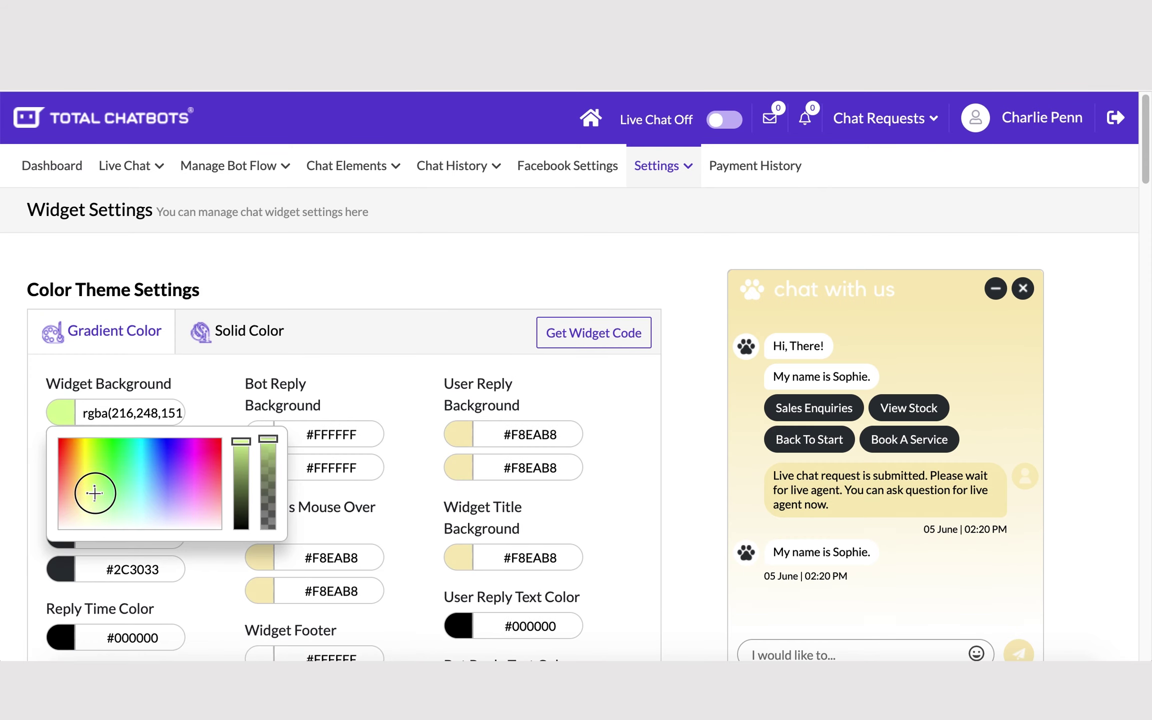
click(167, 493)
click(228, 405)
Step: Toggle the startup data capture form off and back on
scroll(496, 431, down, 20)
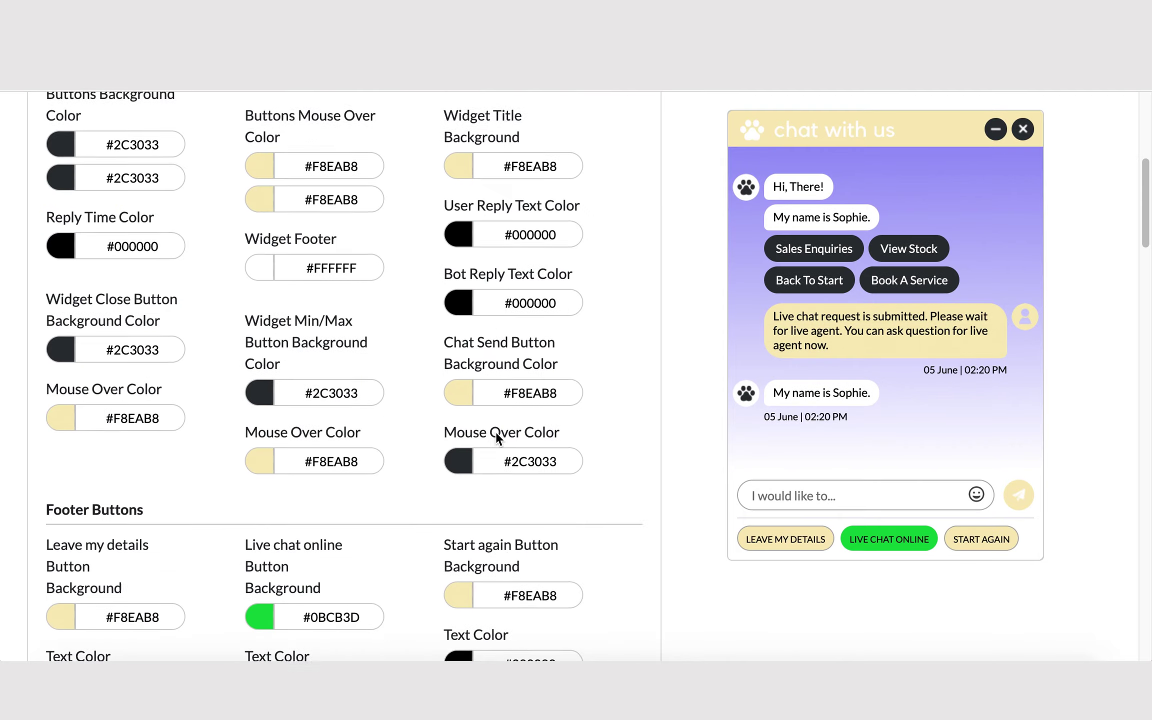
scroll(495, 431, down, 15)
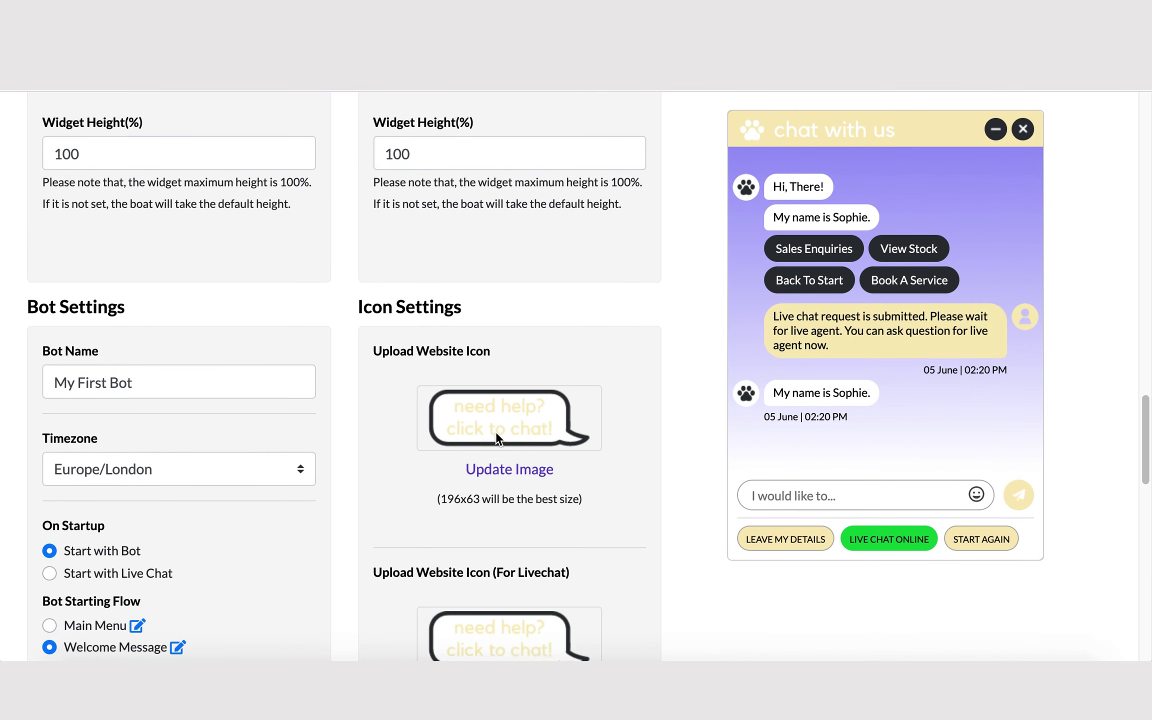
click(49, 282)
click(49, 282)
scroll(447, 304, up, 2)
scroll(442, 325, up, 5)
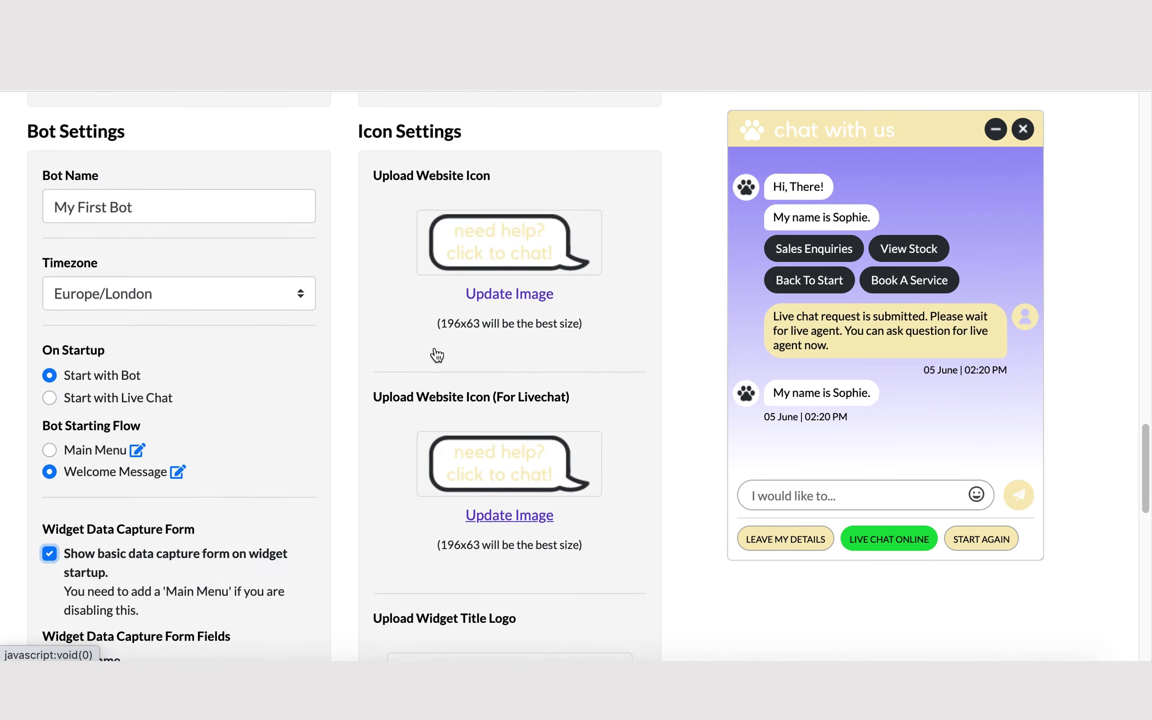
scroll(435, 346, down, 12)
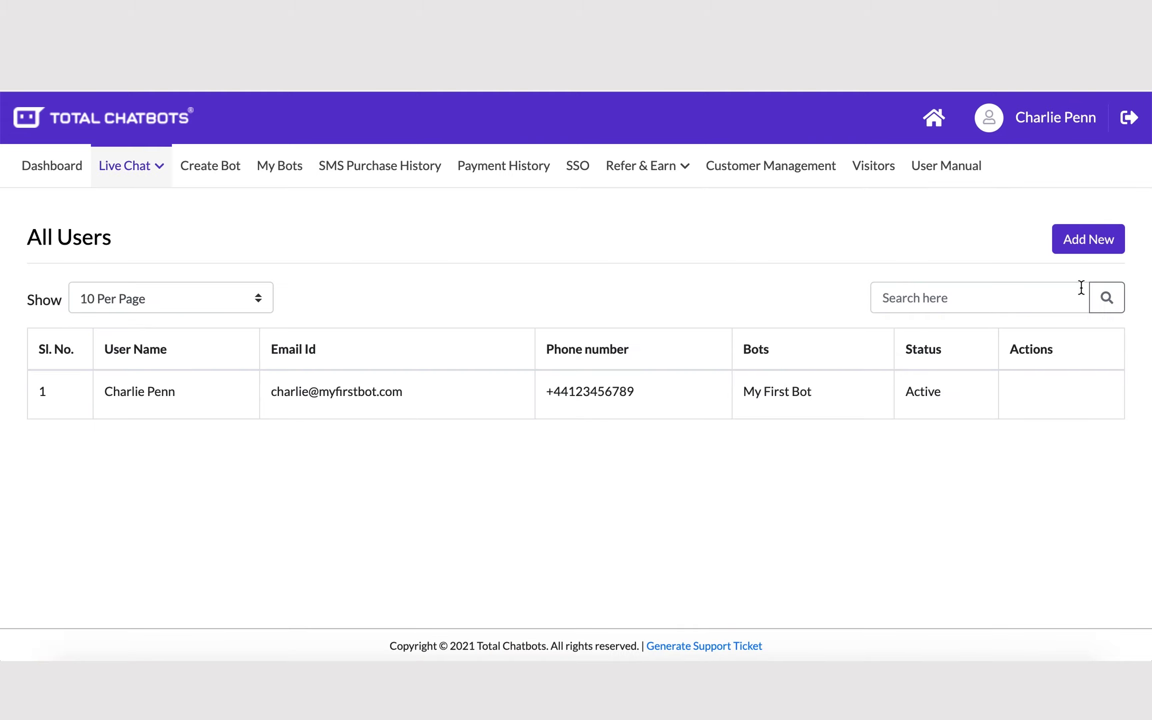
Step: Start a new team member with first name, last name, e-mail and phone number
click(1092, 239)
click(157, 324)
text(V)
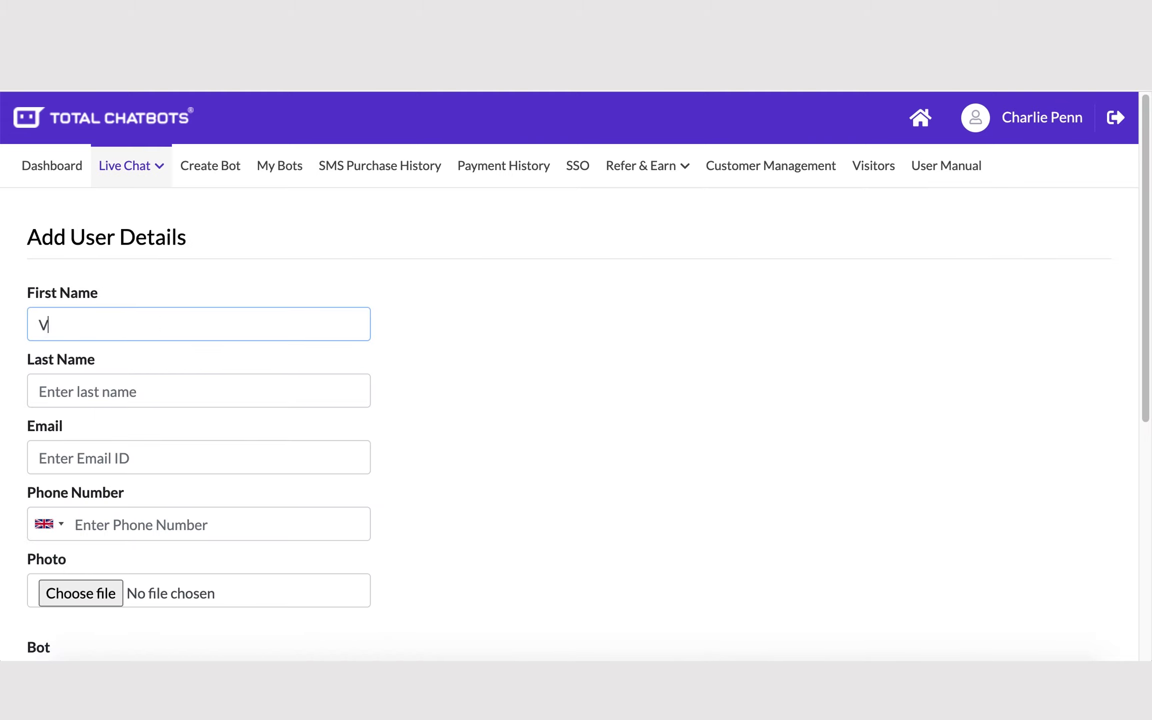
text(rad)
key(Tab)
text(Pi)
key(Tab)
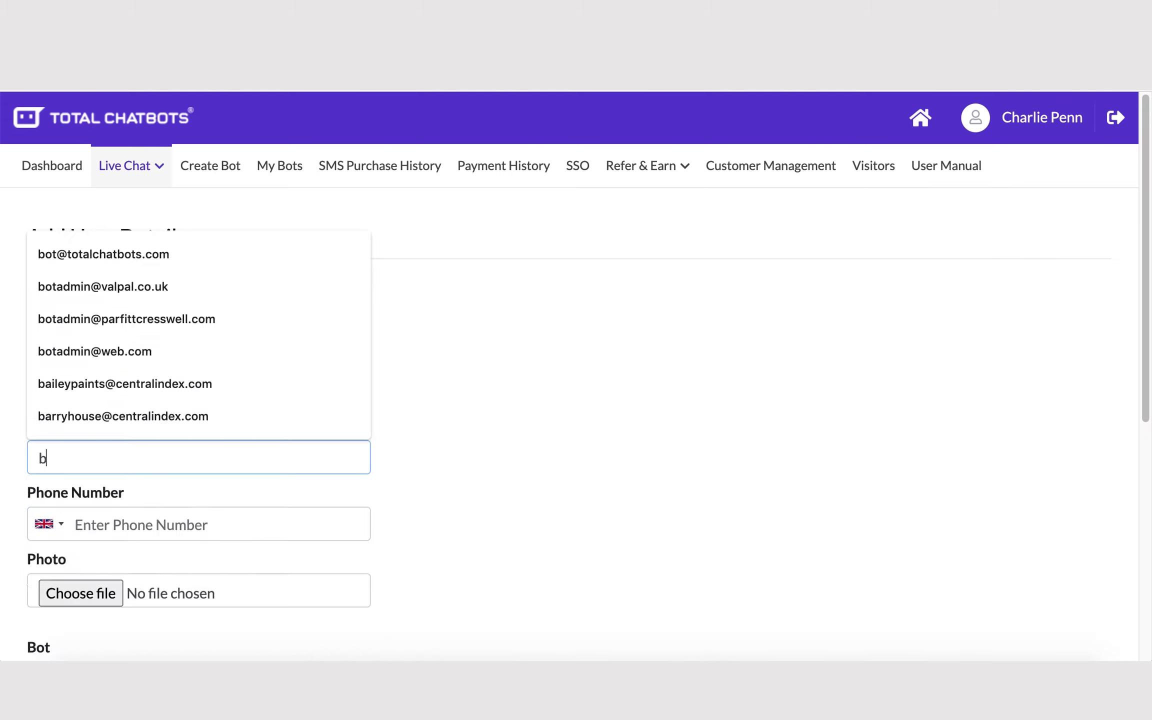
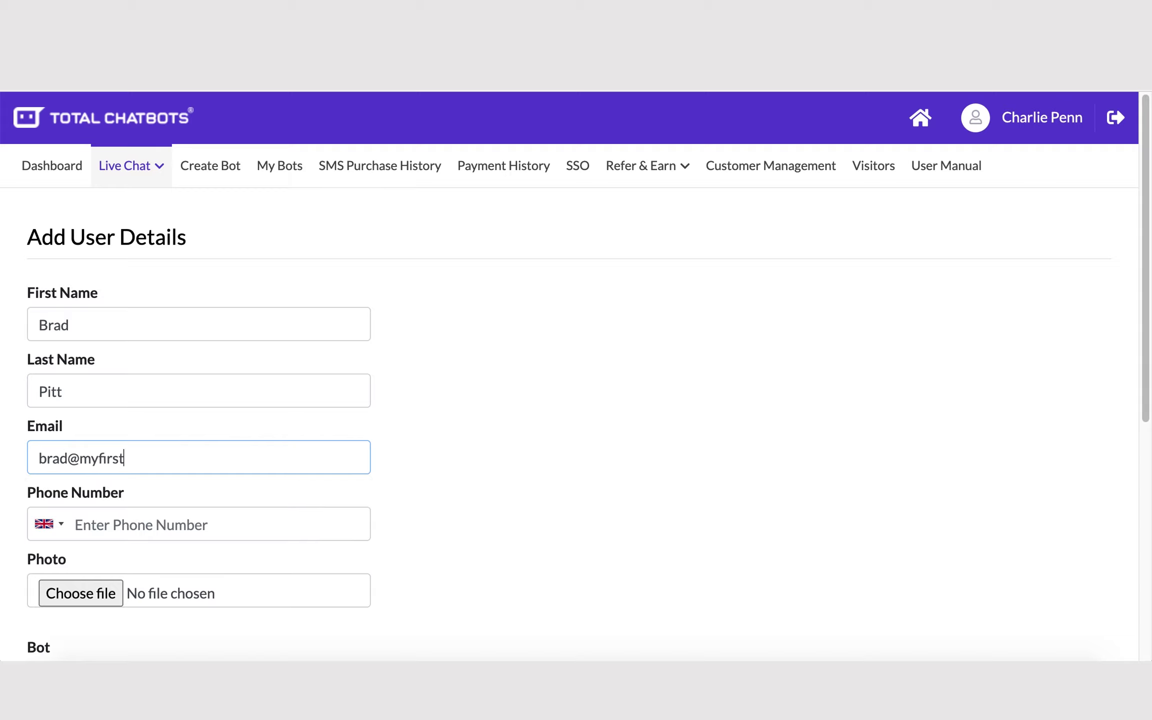
click(121, 530)
text(0123456789)
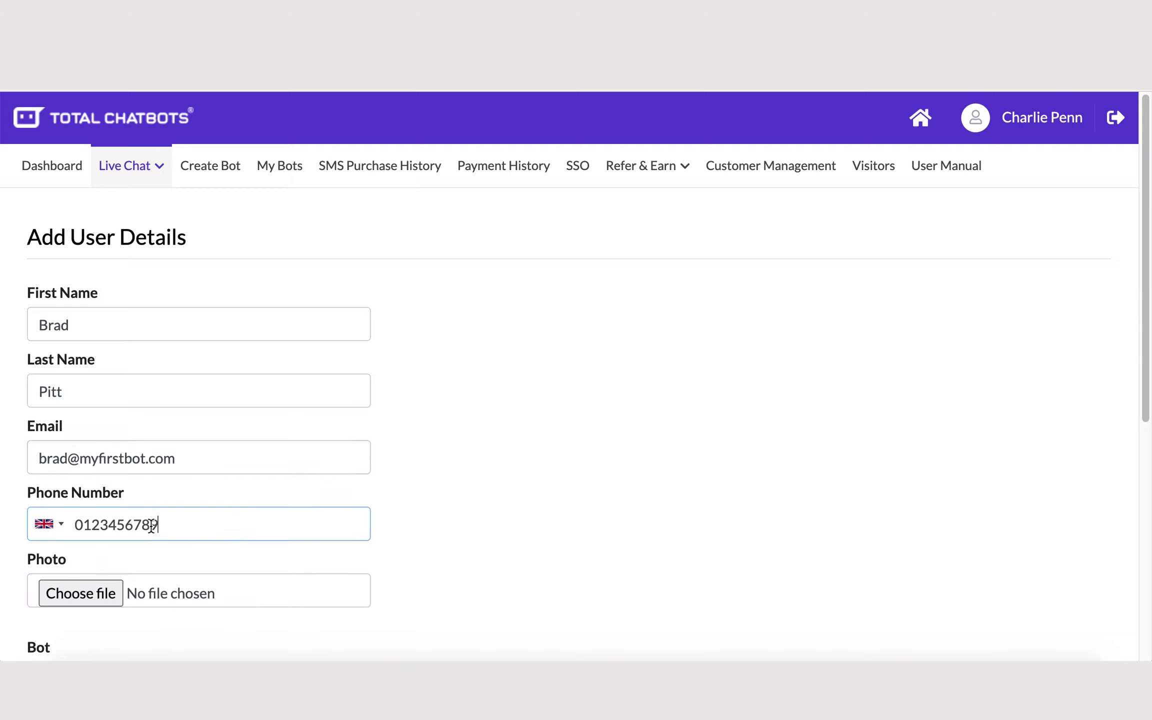
Step: Assign the member to My First Bot, set and confirm a password, and submit
scroll(154, 557, down, 3)
click(152, 560)
click(133, 600)
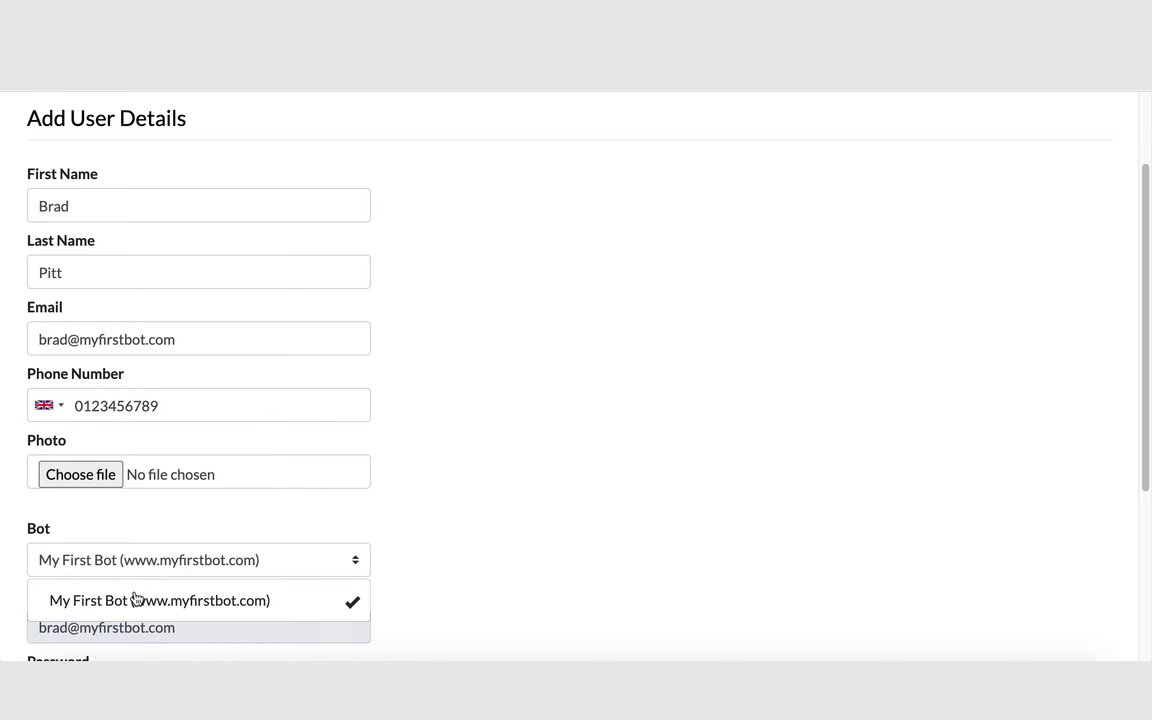
scroll(207, 492, down, 3)
click(165, 527)
text(123456)
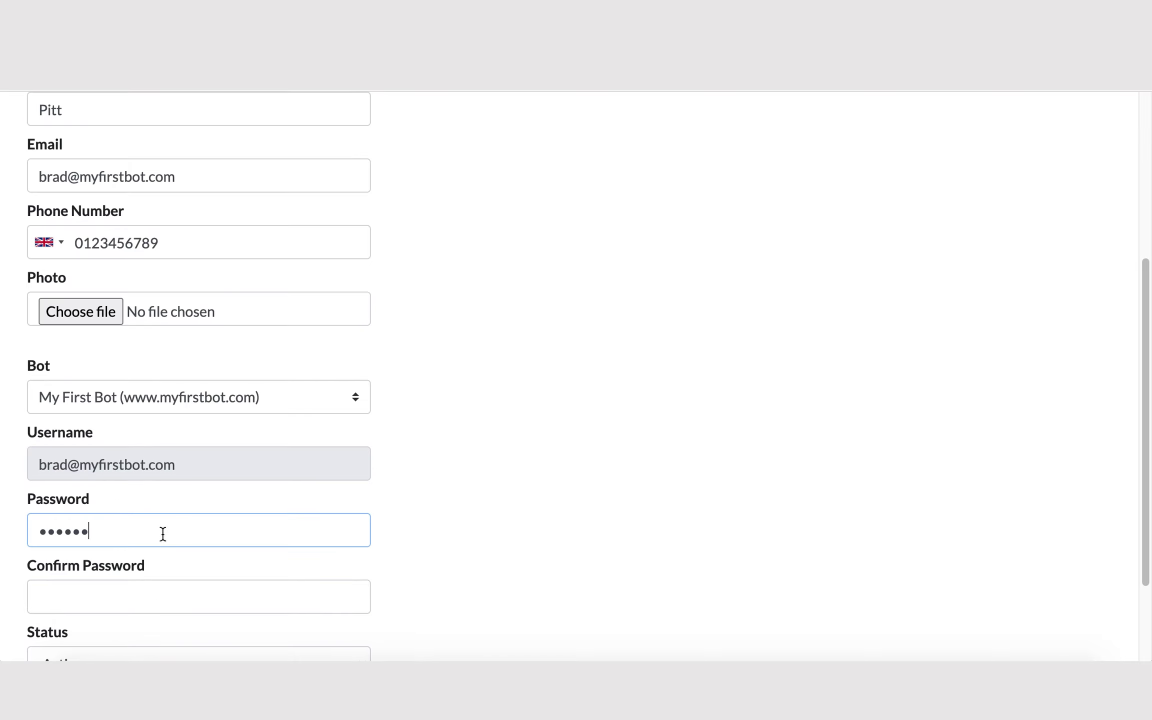
click(131, 600)
text(123456)
scroll(137, 598, down, 2)
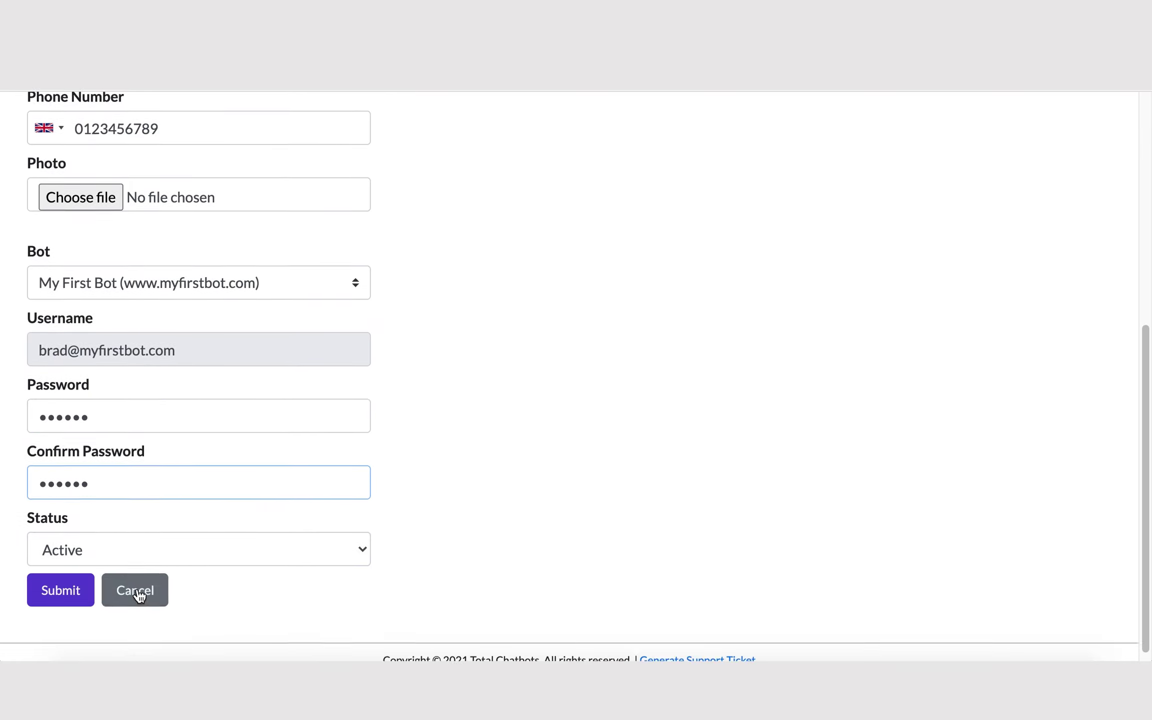
click(62, 579)
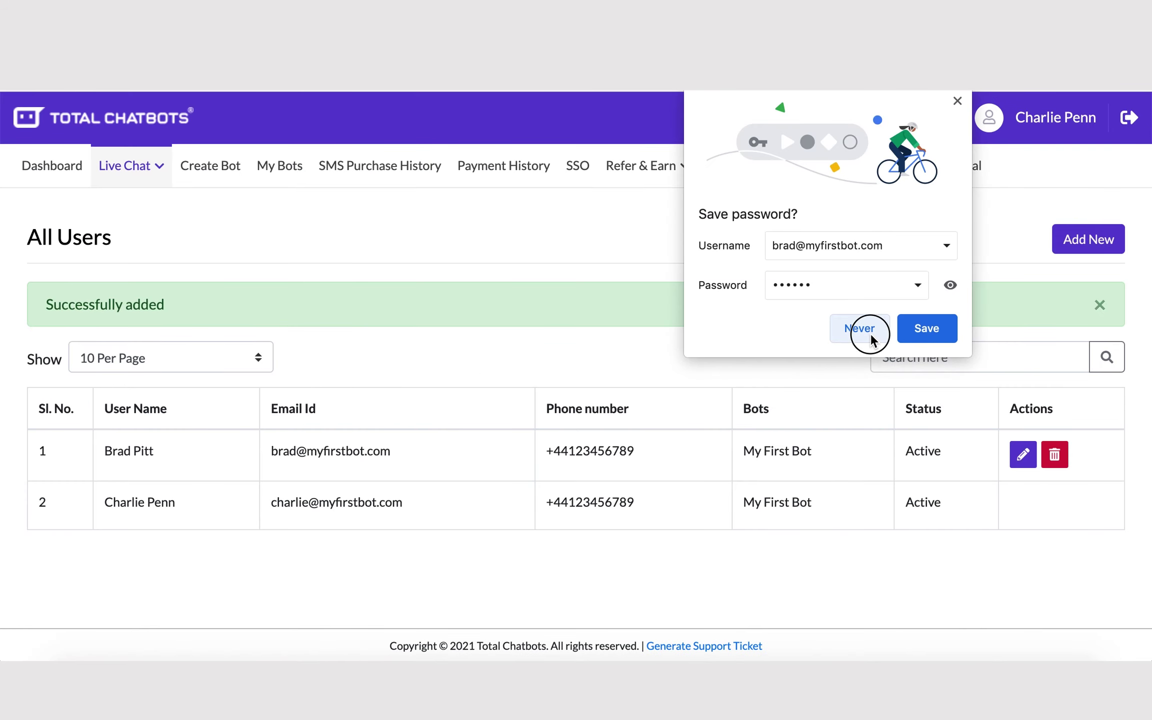
click(859, 328)
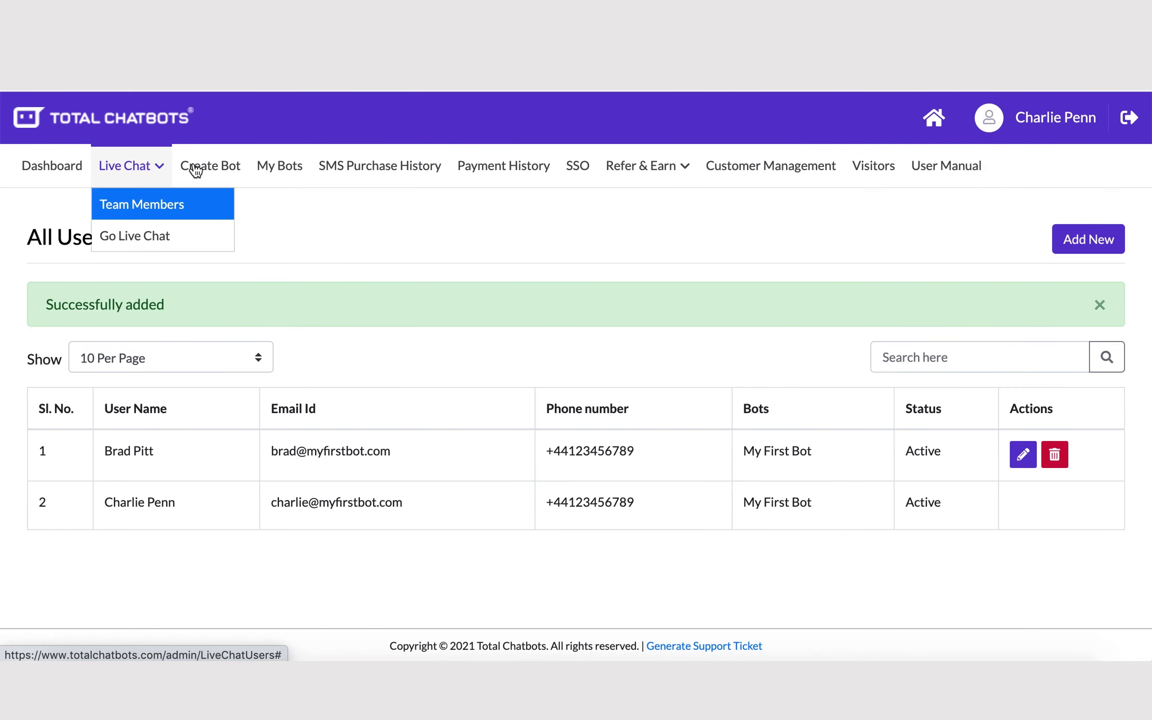
Step: Go to My First Bot's Live Chat Response Teams list
click(933, 119)
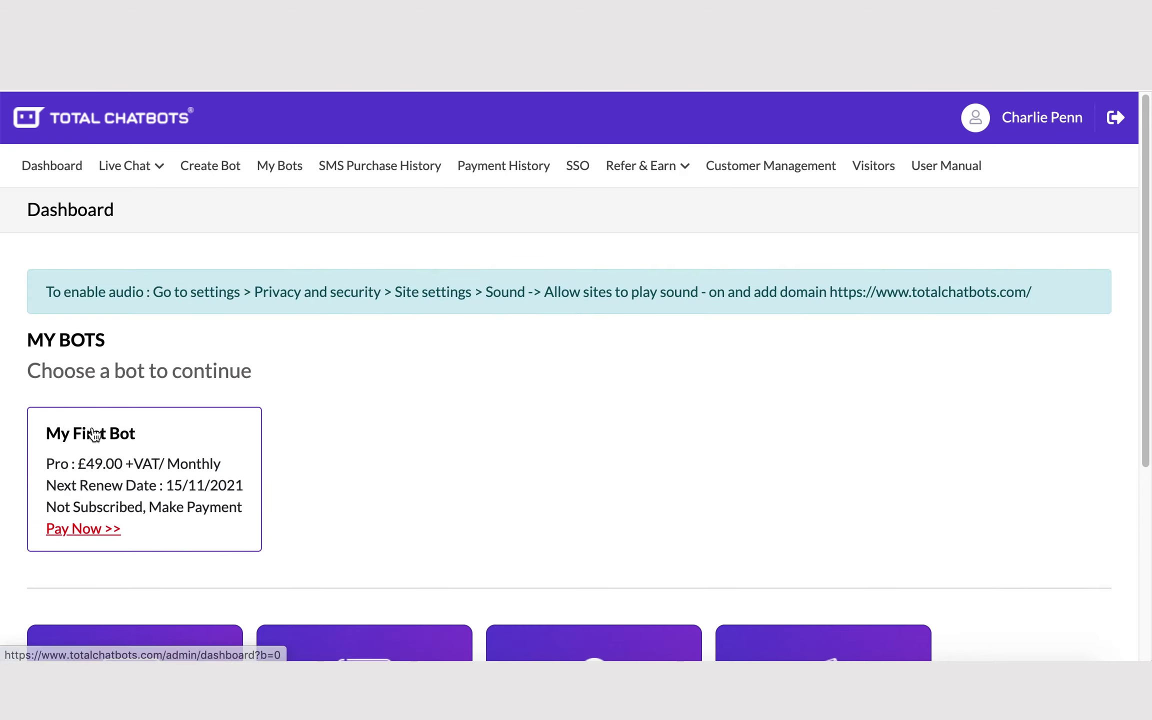
click(95, 433)
mouse_move(141, 166)
click(142, 214)
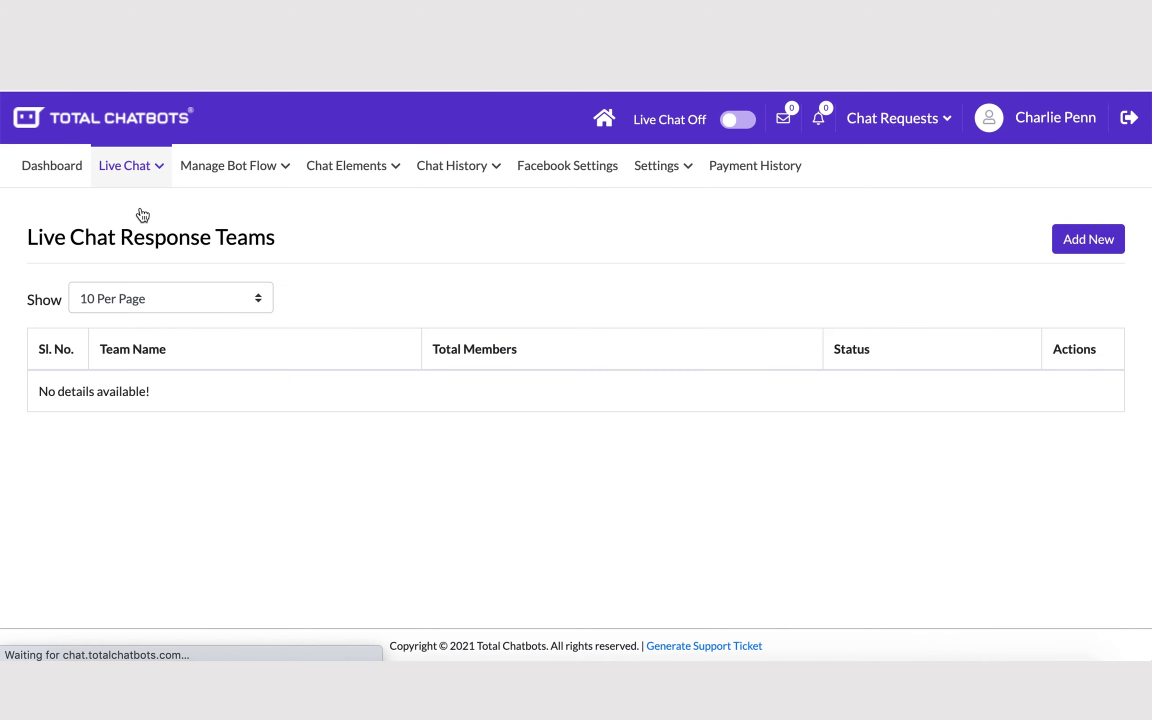
Step: Create a response team named Sales with the new member as participant
click(1060, 238)
click(187, 336)
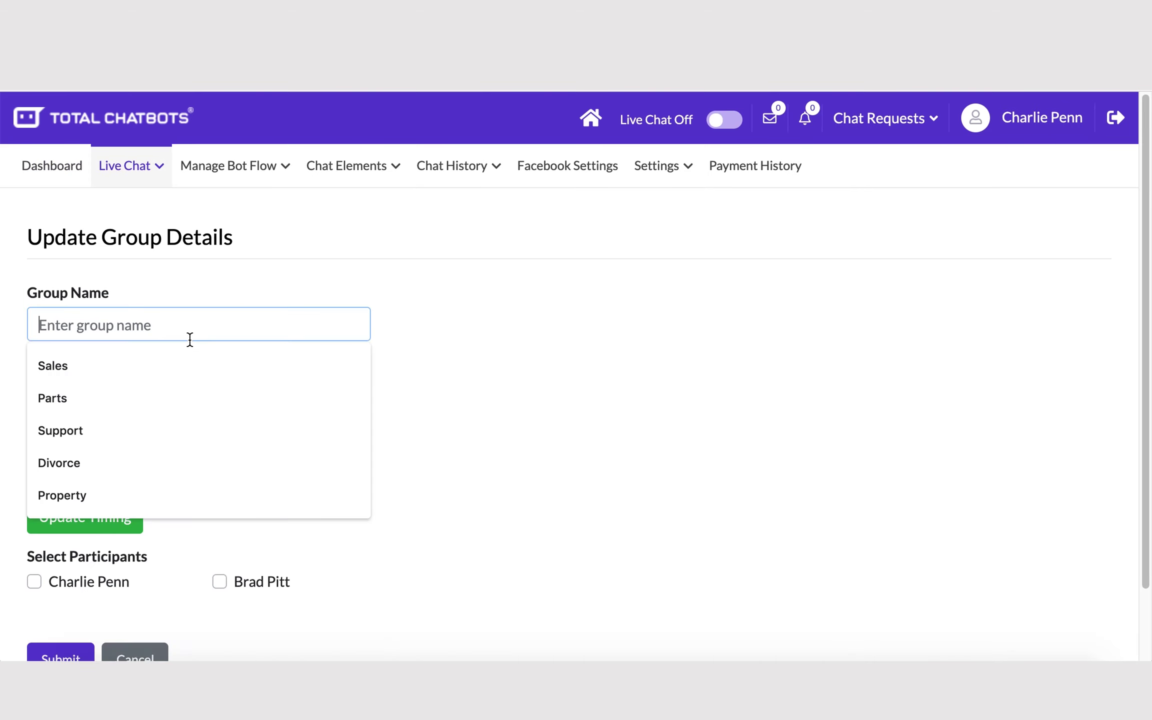
text(Sales)
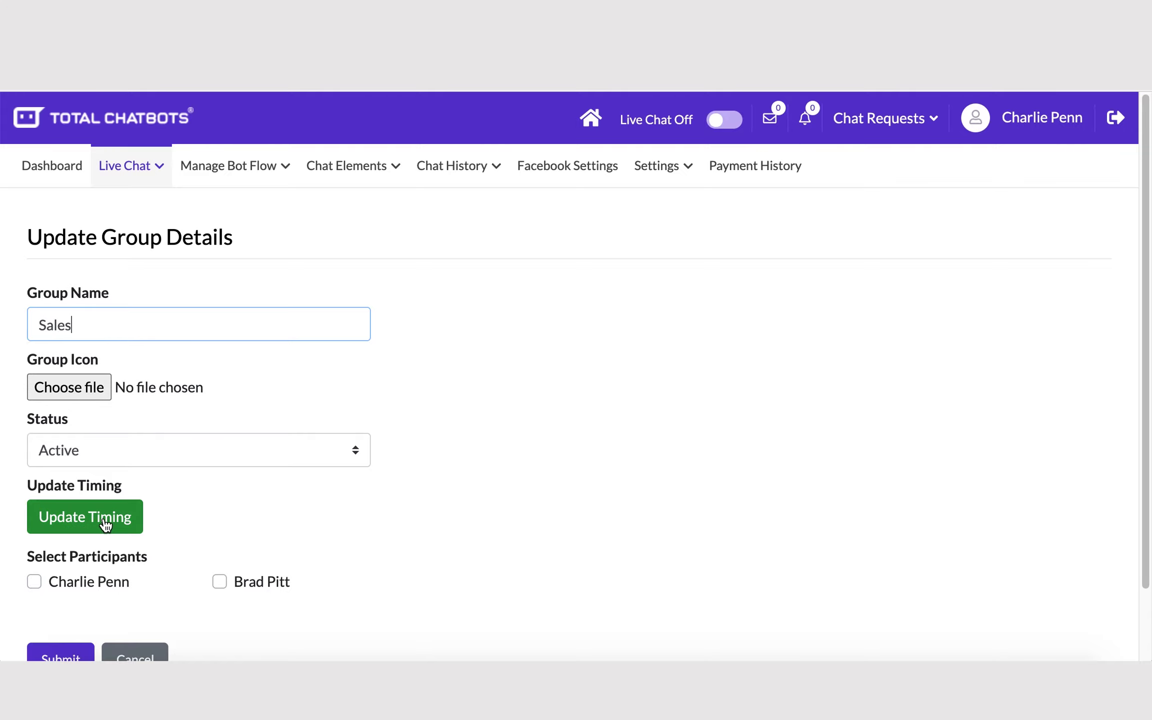
click(103, 517)
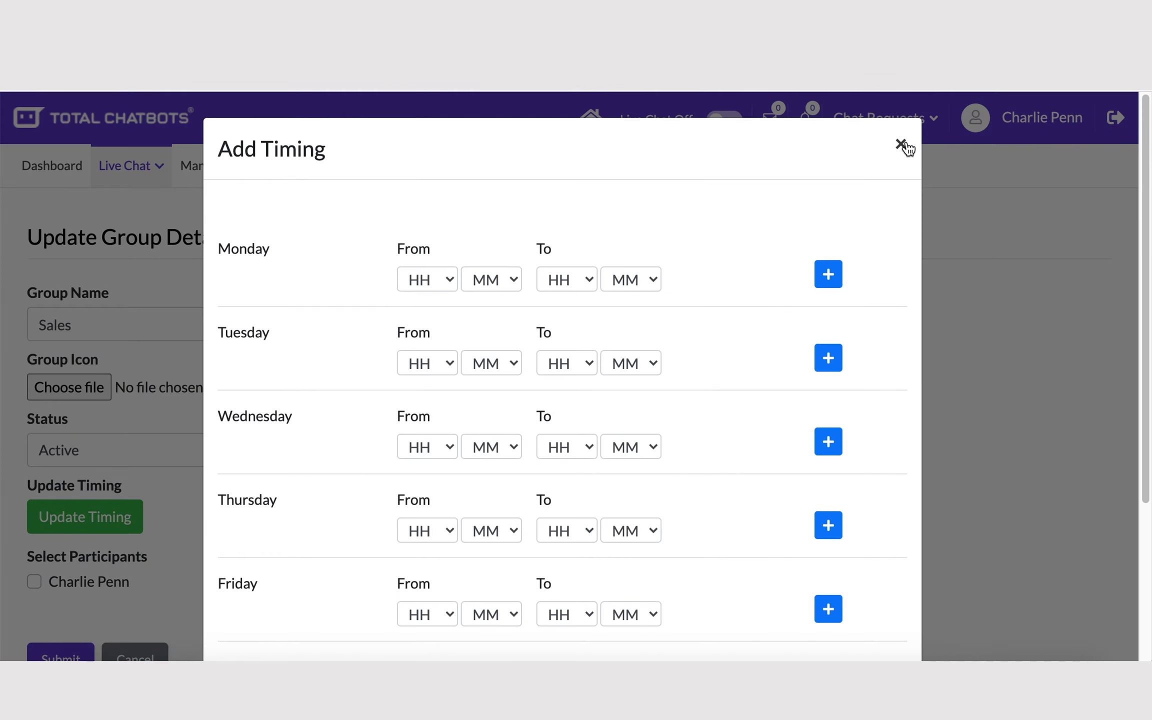
click(900, 144)
click(220, 581)
scroll(150, 580, down, 3)
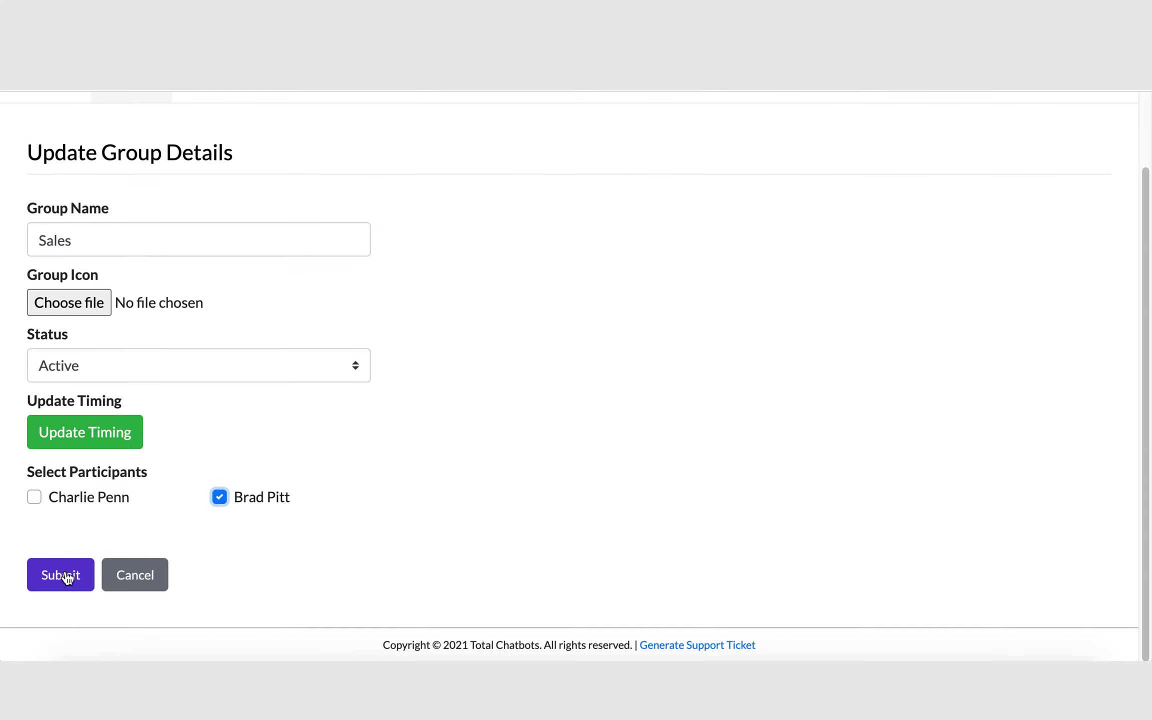
click(64, 574)
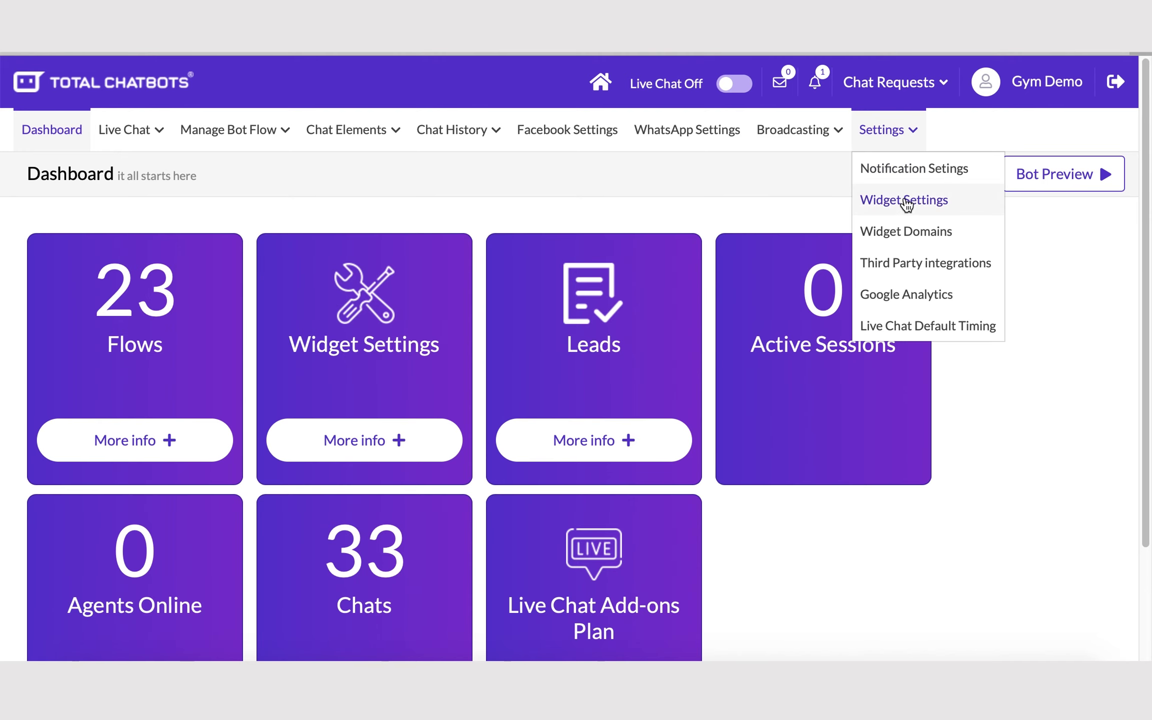
Step: Get the widget code for Other Websites, then open My First Bot's payment plans
click(905, 200)
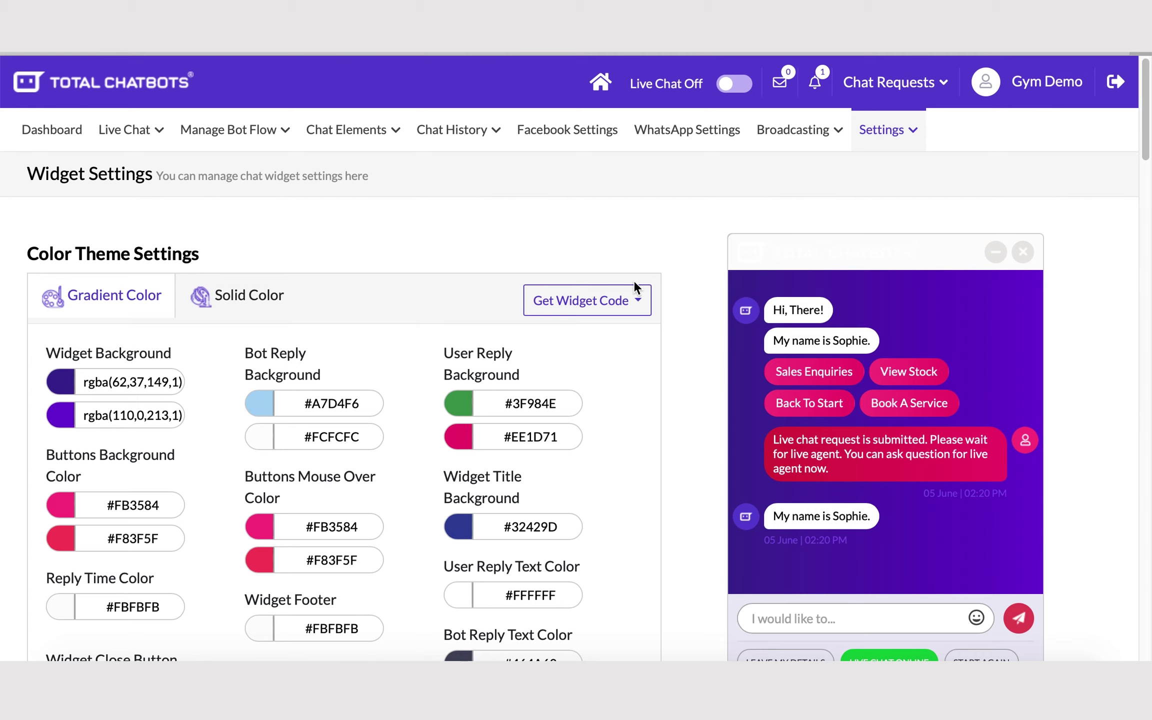
click(613, 305)
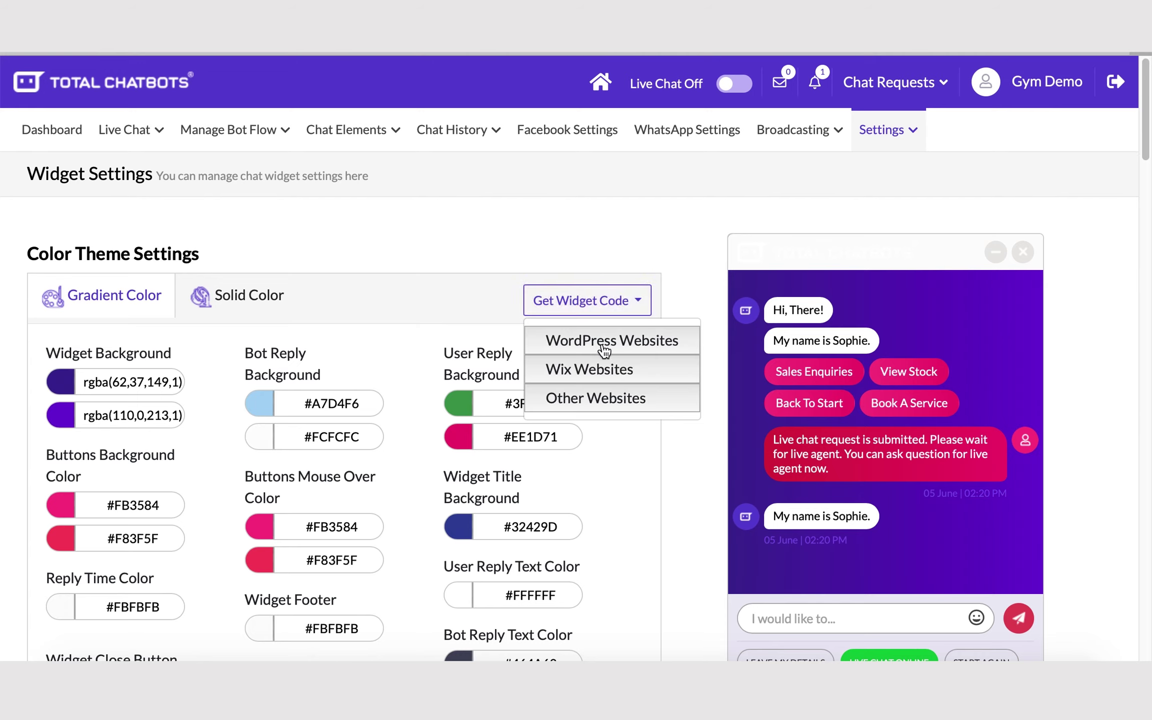
click(589, 397)
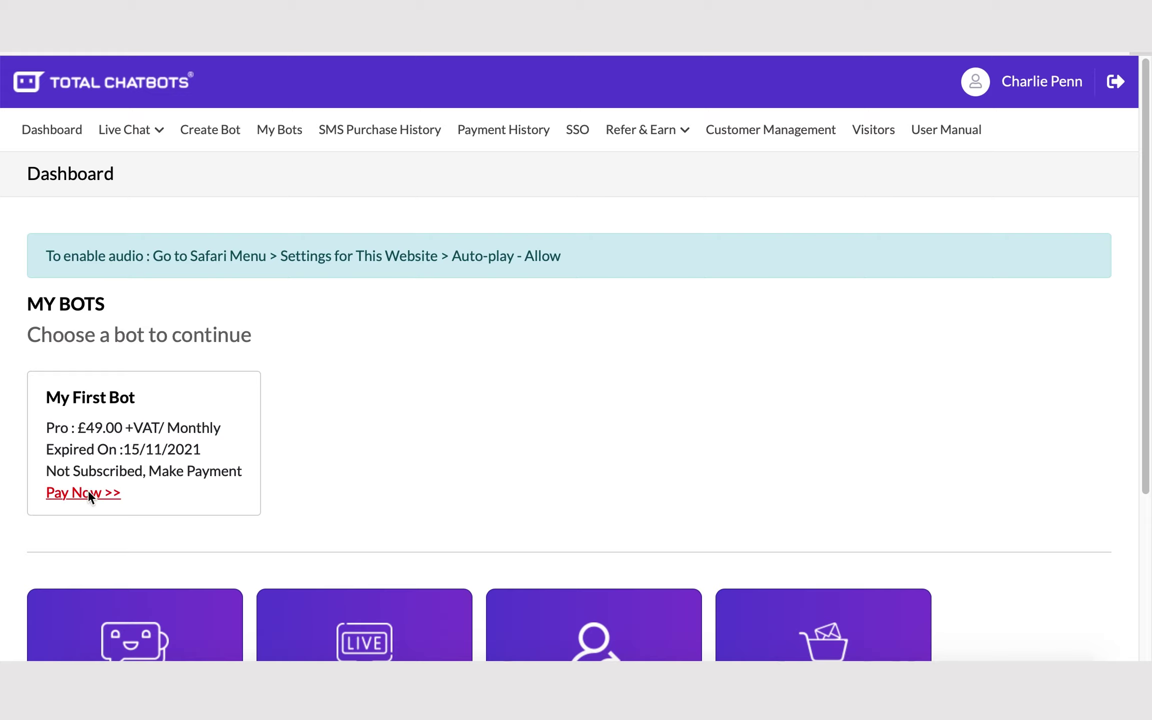
click(94, 500)
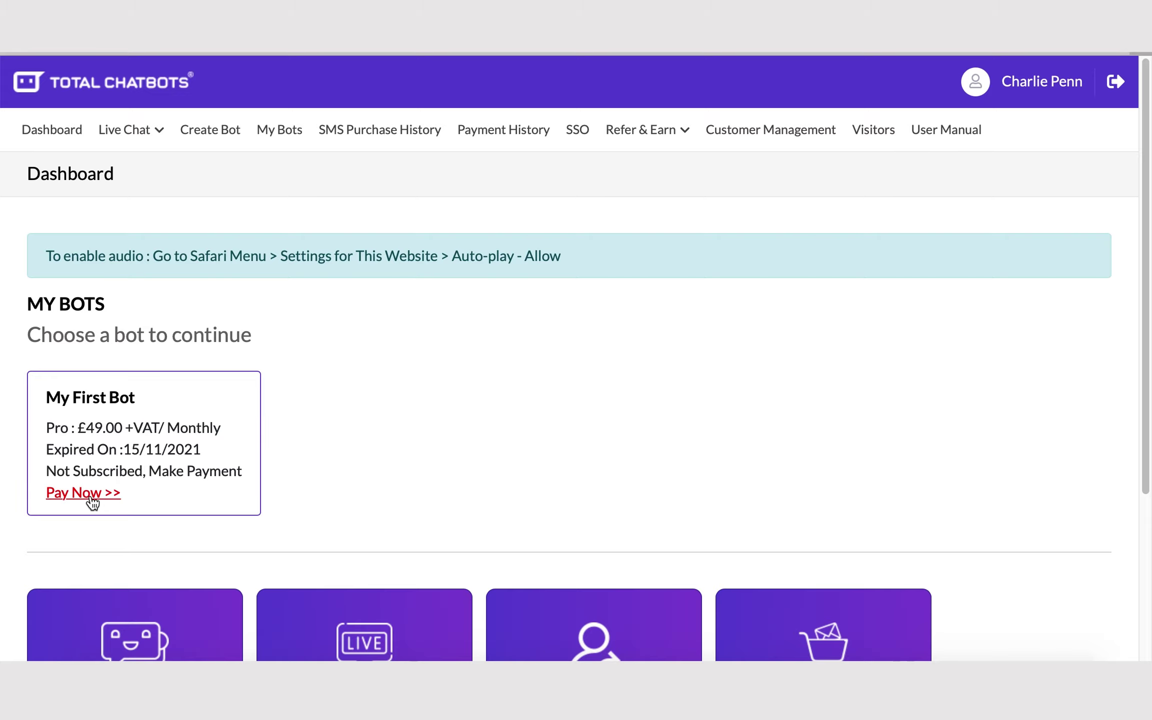
click(88, 494)
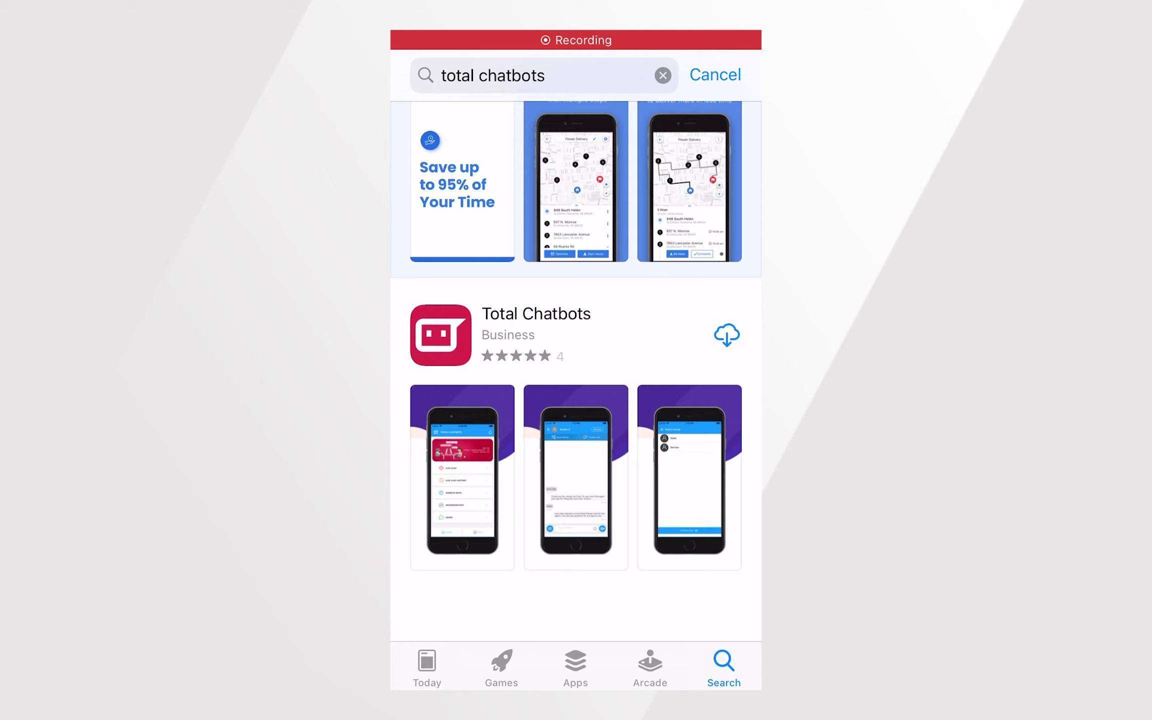
Step: Download the Total Chatbots app from the search results and open it
click(726, 335)
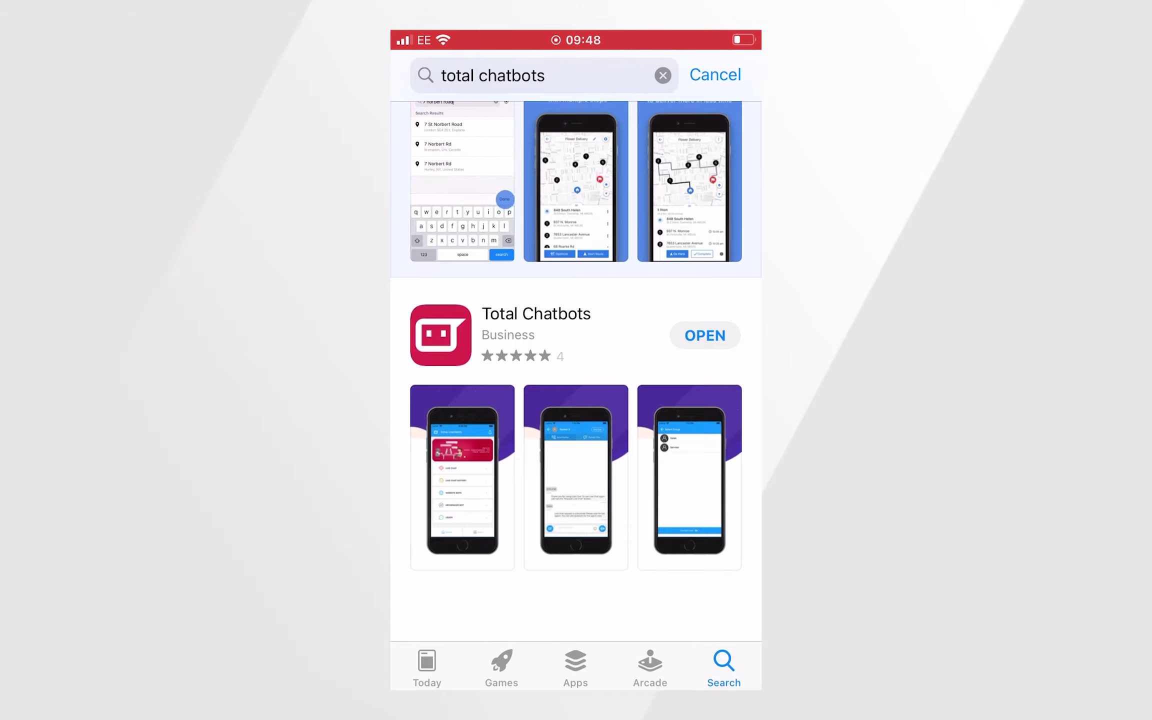
click(727, 334)
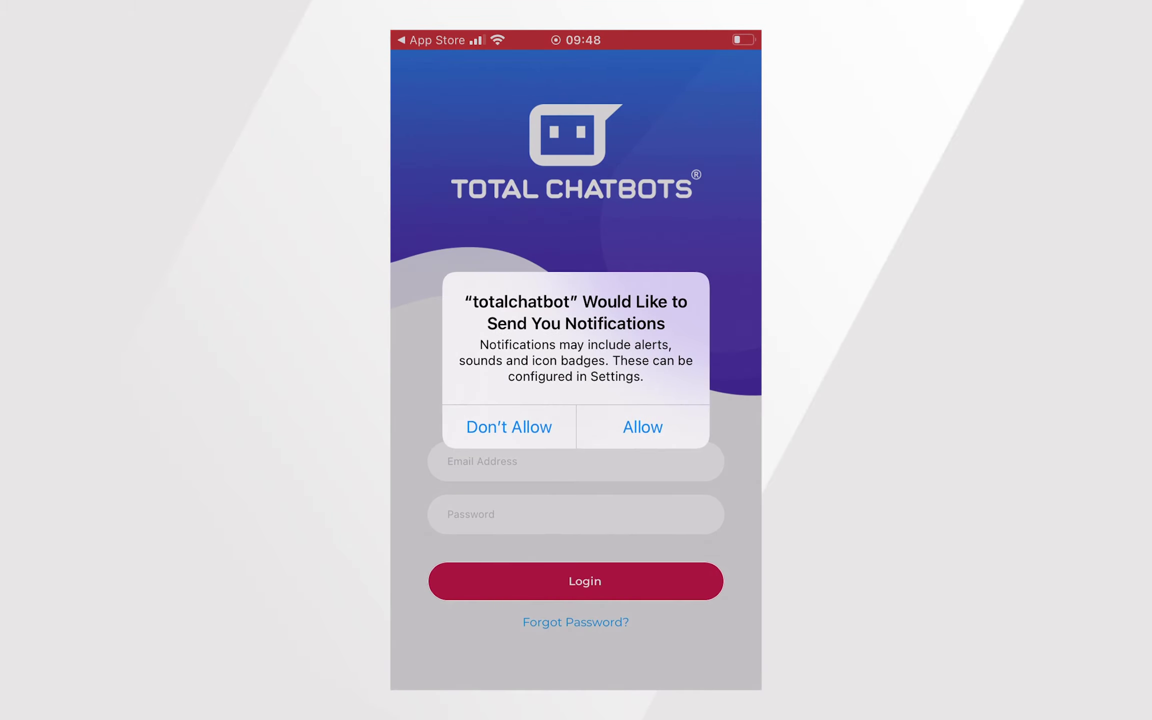
Step: Enter the account e-mail, fixing a typo, then fill in the password and log in
click(574, 461)
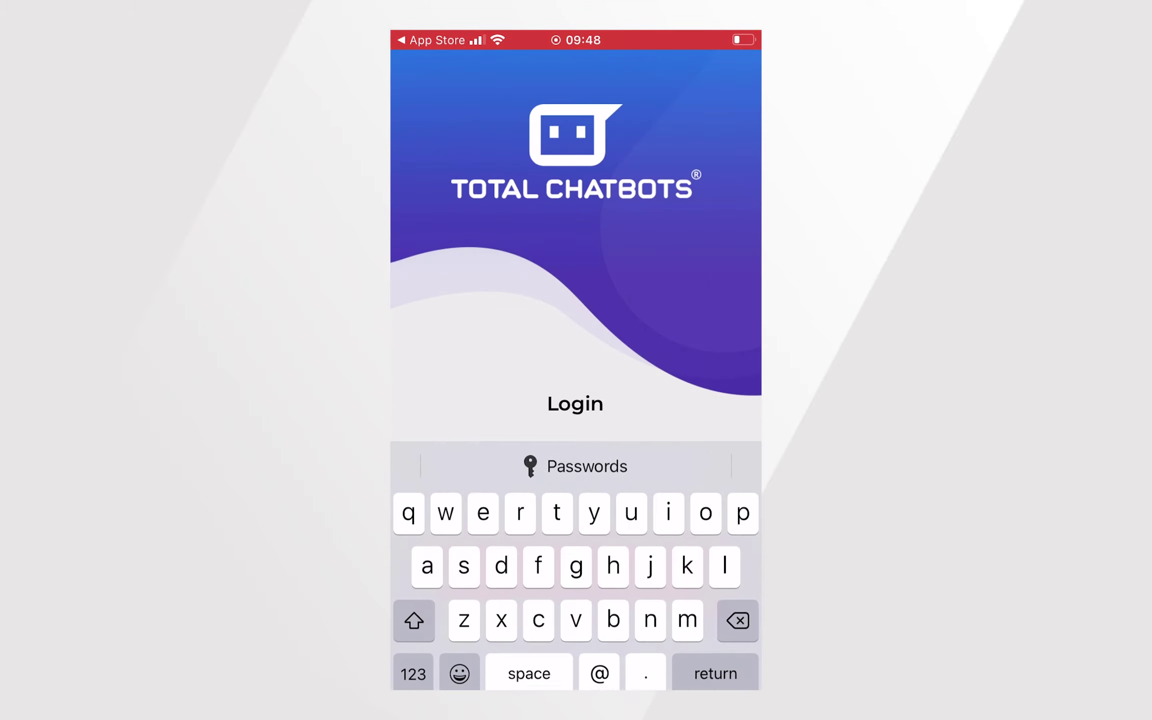
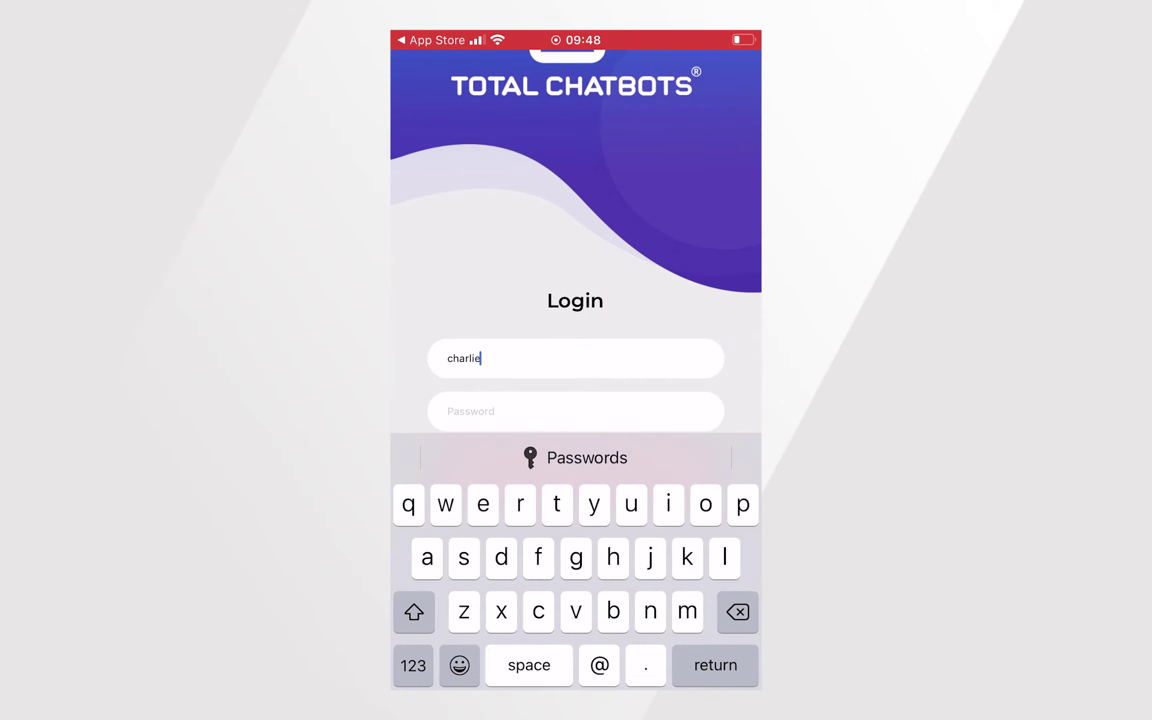
key(Return)
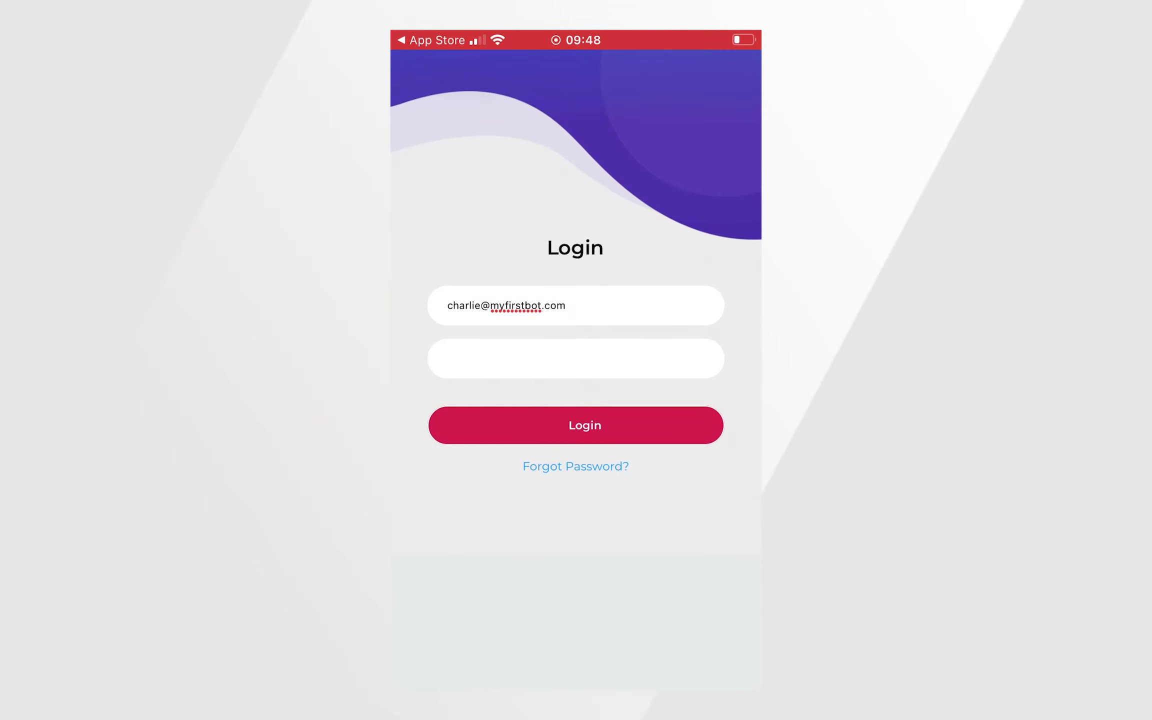
click(575, 358)
click(576, 425)
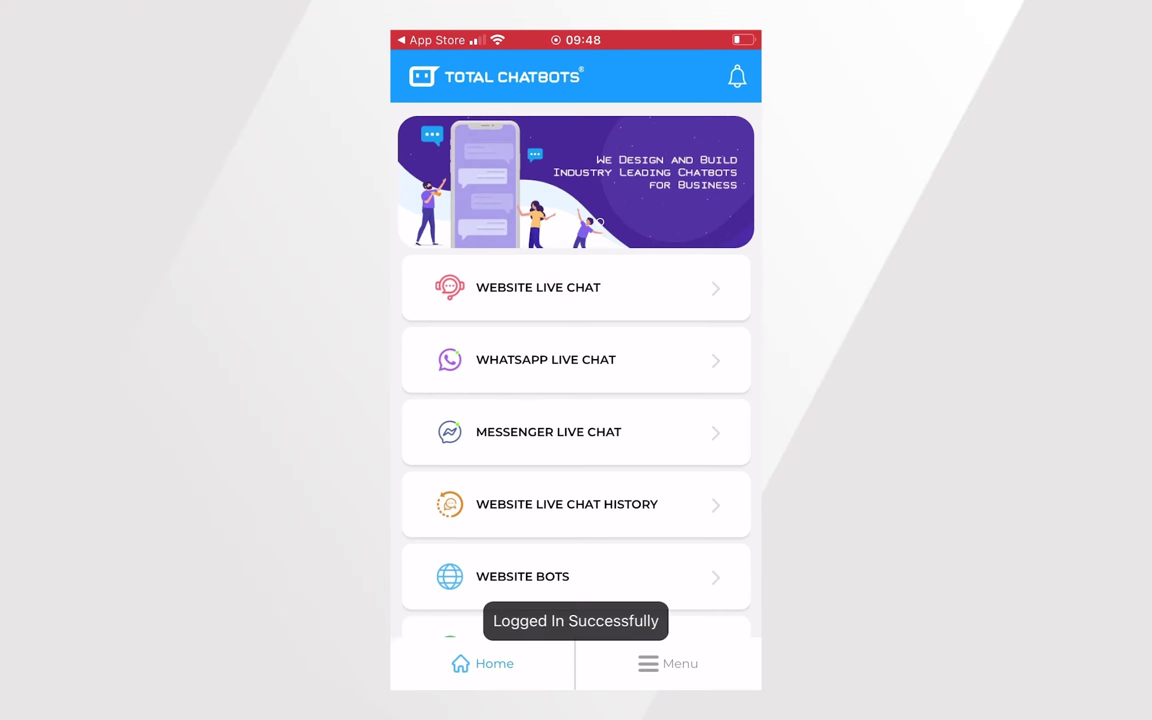
Step: Scroll the app's home list to show Website, WhatsApp and Messenger live chat, chat history, Website Bots and Leads
scroll(576, 367, down, 2)
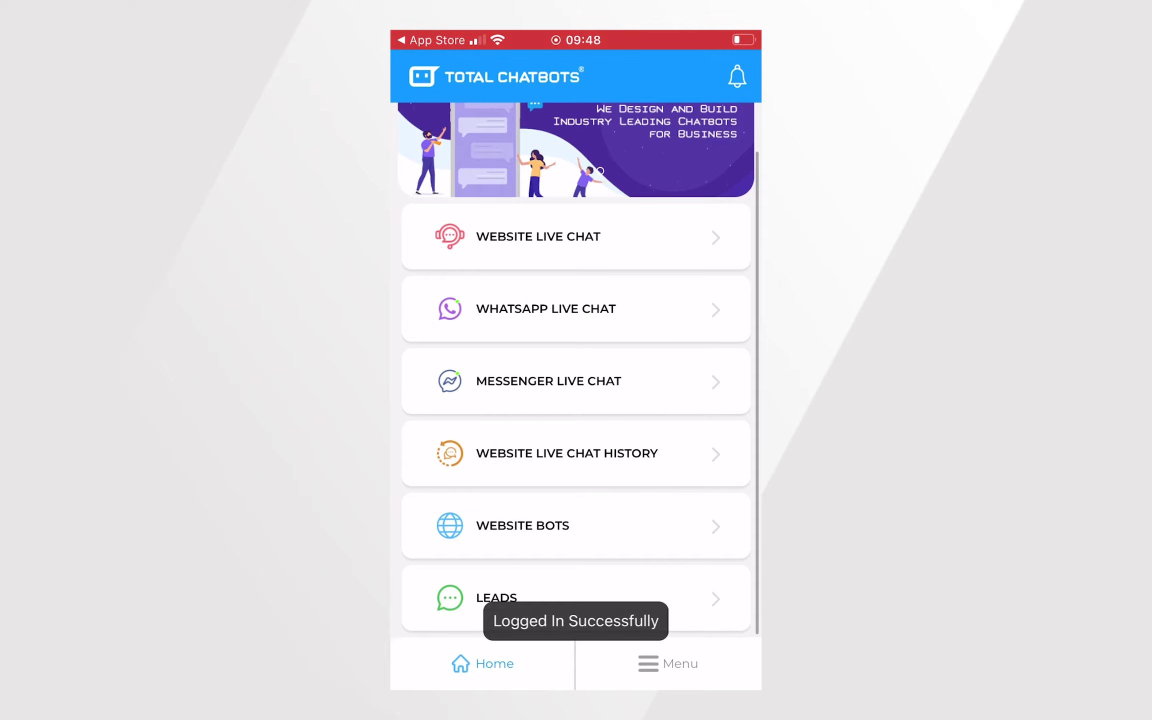